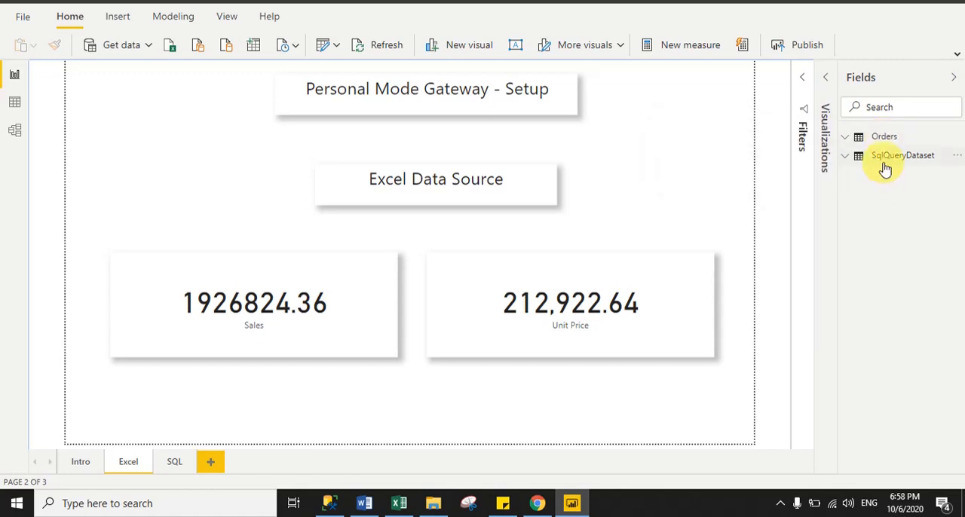
# Inspect the report's sources: the Orders sheet in Excel and the dbo.Country table in SQL Server Management Studio
pyautogui.moveTo(886, 167)
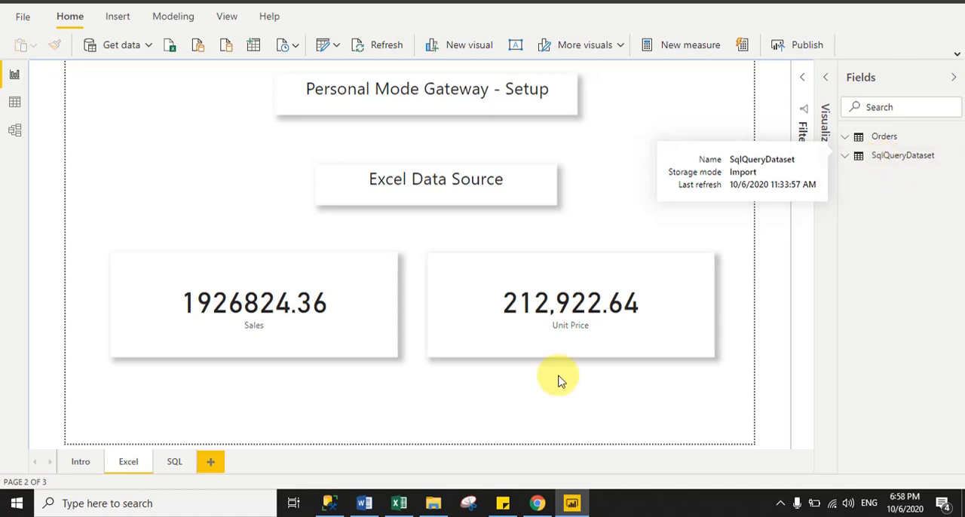
pyautogui.click(399, 503)
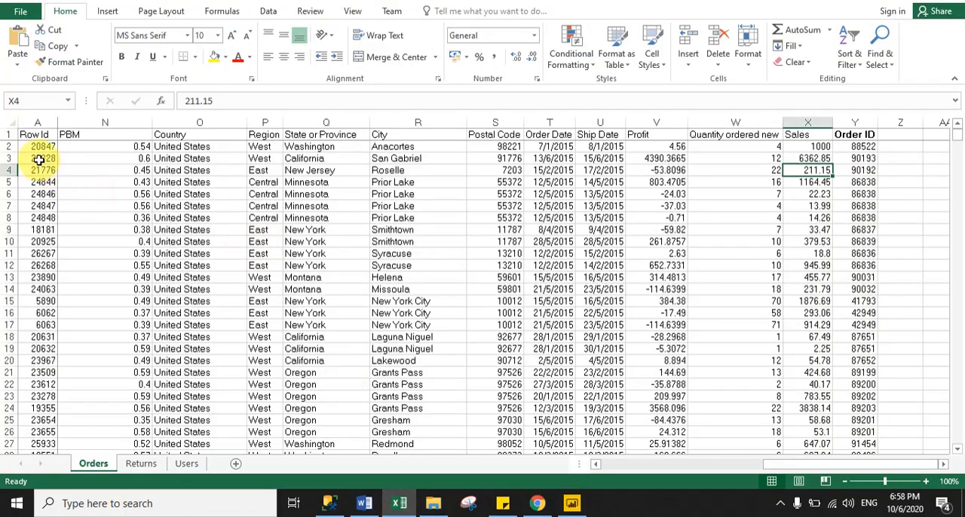
pyautogui.moveTo(787, 473)
pyautogui.mouseDown()
pyautogui.moveTo(640, 462)
pyautogui.moveTo(802, 465)
pyautogui.mouseUp()
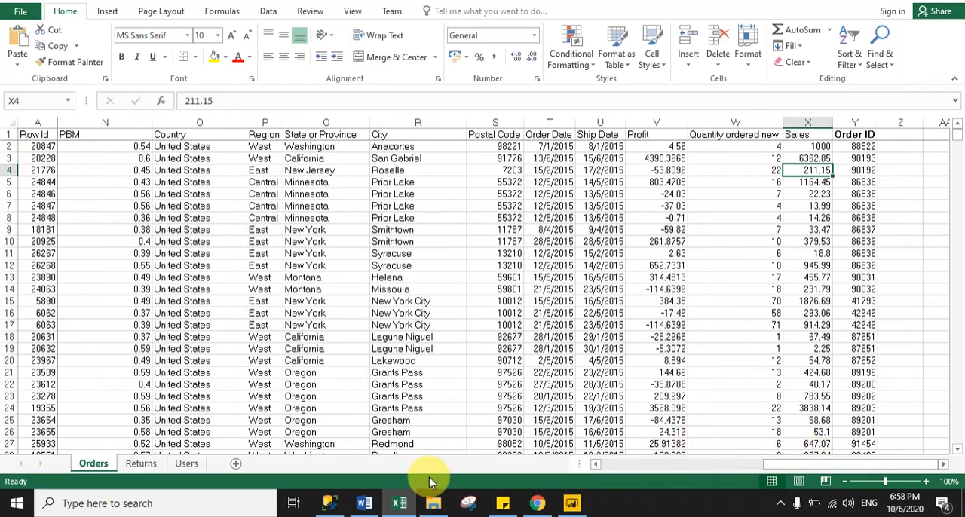
pyautogui.click(330, 505)
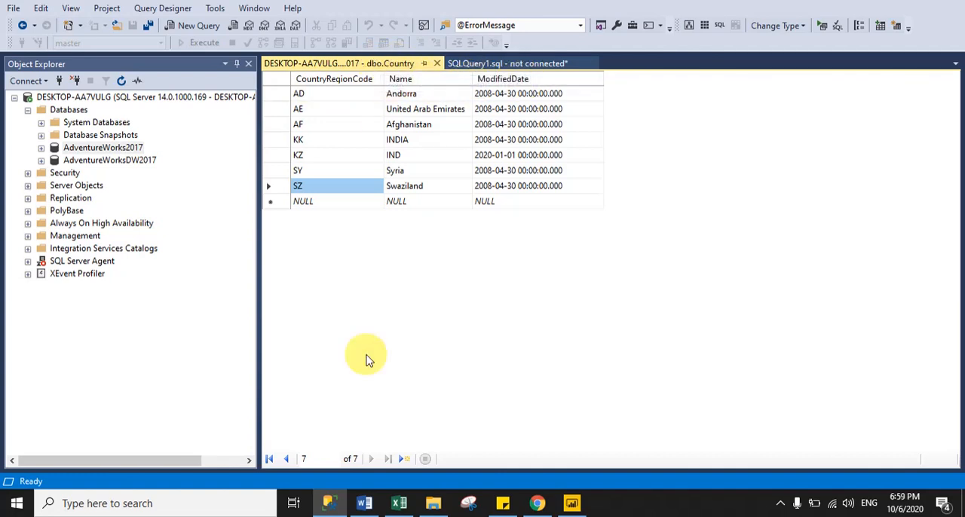
# Switch back to Power BI Desktop and review the report's SQL and Intro pages
pyautogui.click(573, 503)
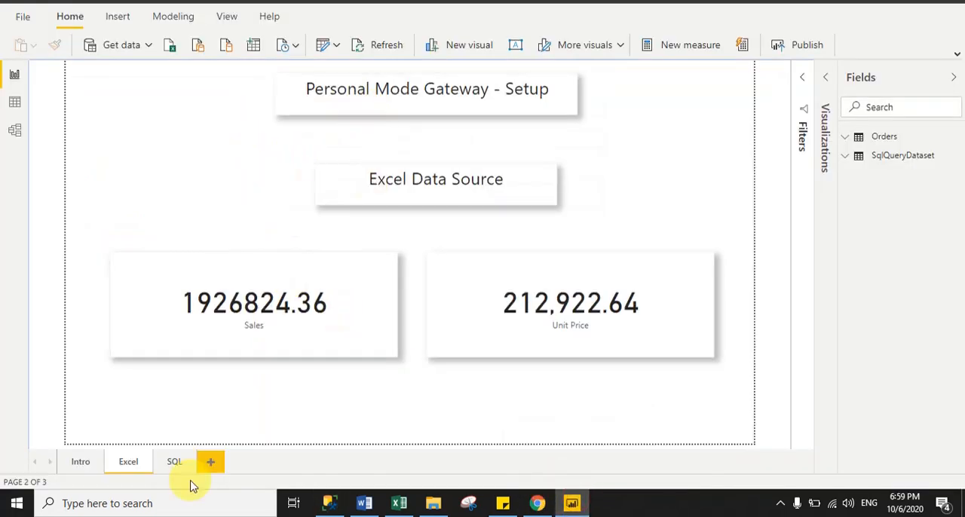
pyautogui.click(172, 462)
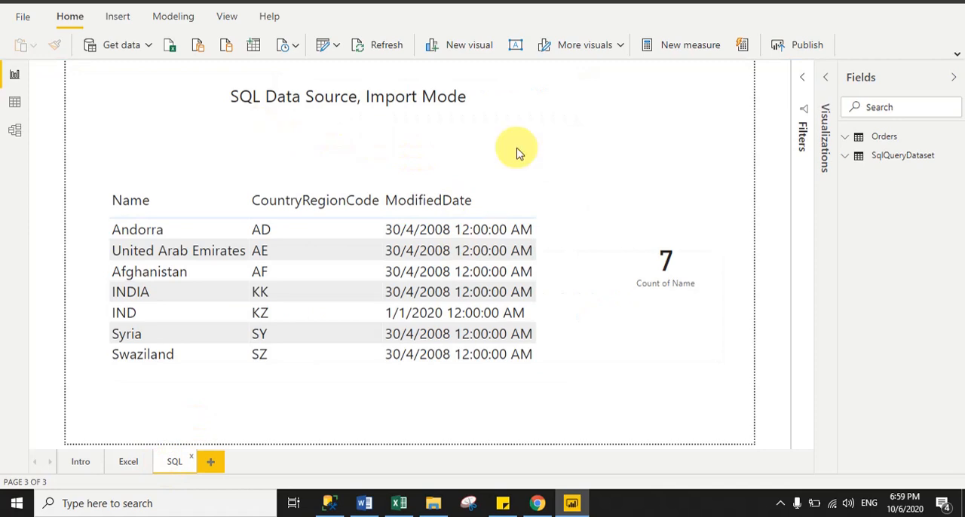
pyautogui.click(78, 462)
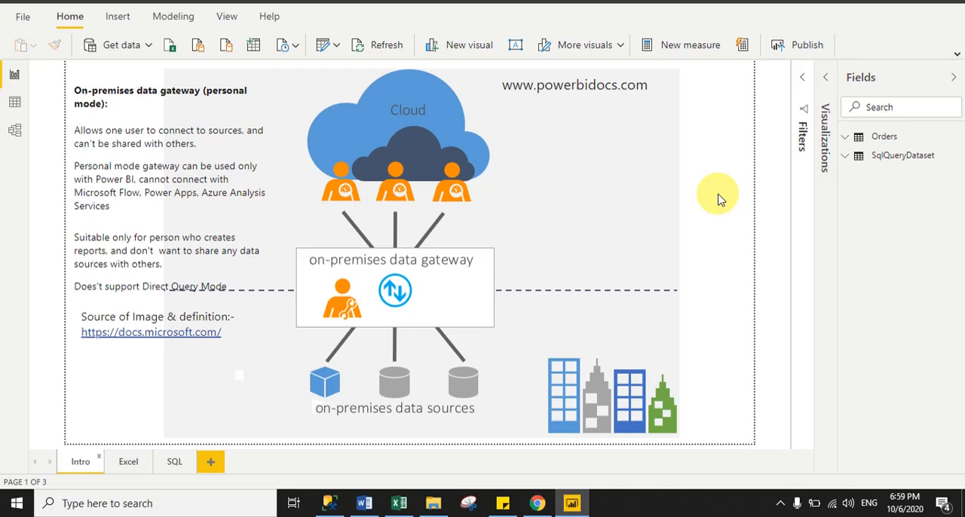
# Publish the report to the Project 2 workspace and dismiss the publishing message
pyautogui.click(806, 47)
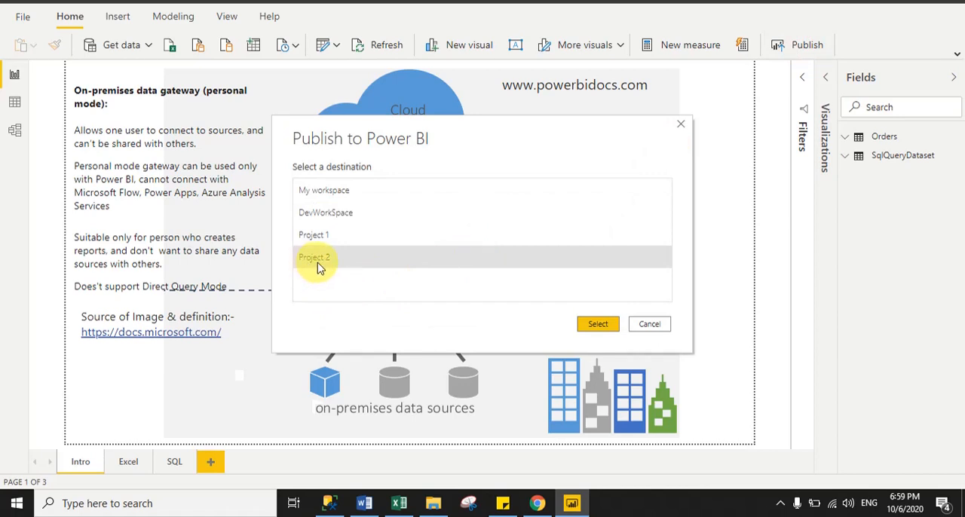
pyautogui.click(599, 323)
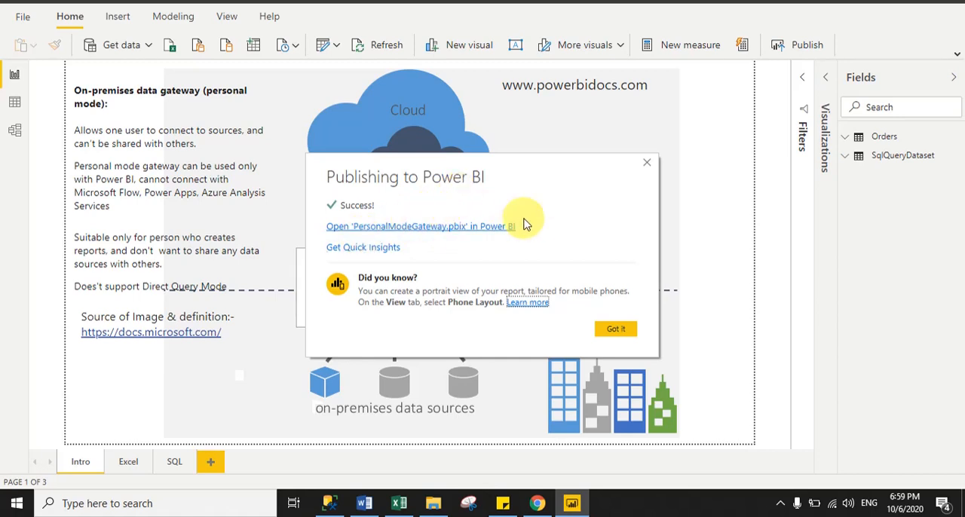
pyautogui.click(614, 331)
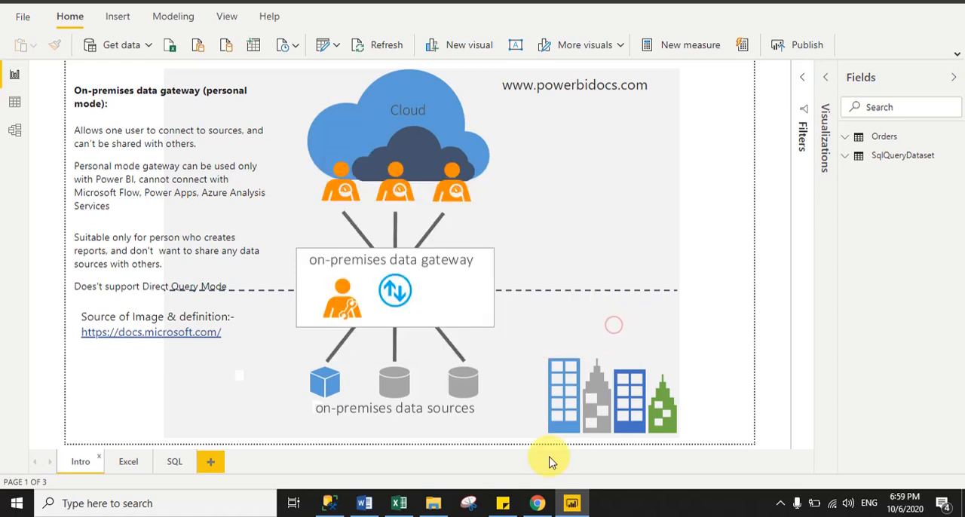
# Switch to the Power BI service in Chrome, open the PersonalModeGateway report in Project 2, and view its Excel and SQL pages
pyautogui.click(537, 505)
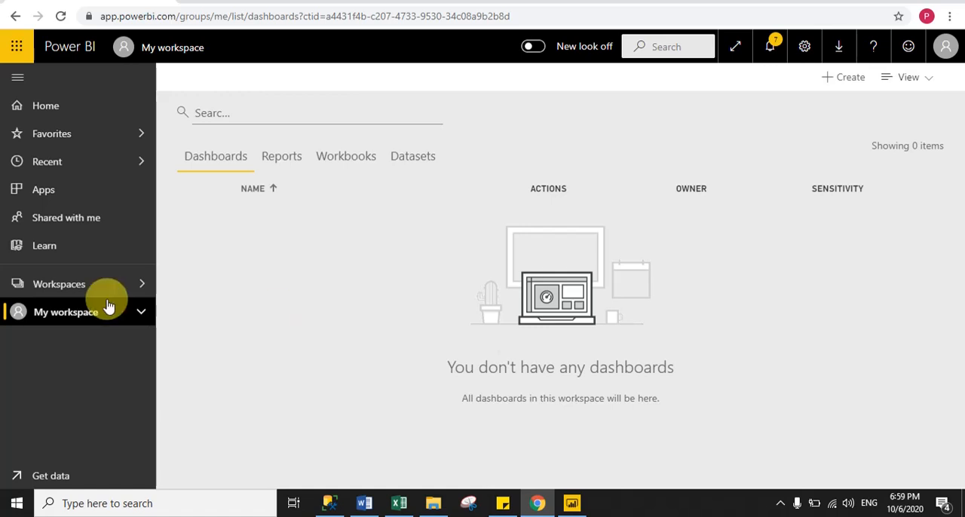
pyautogui.click(73, 286)
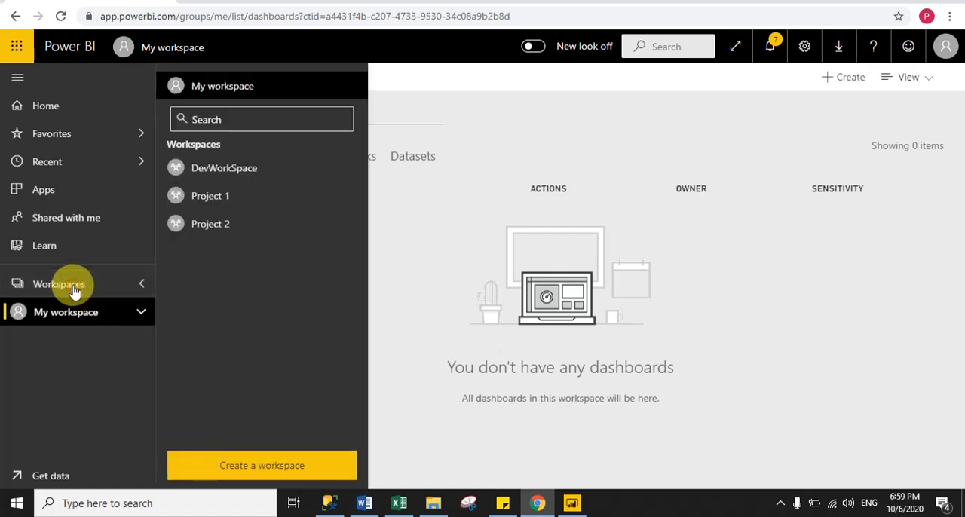
pyautogui.click(218, 225)
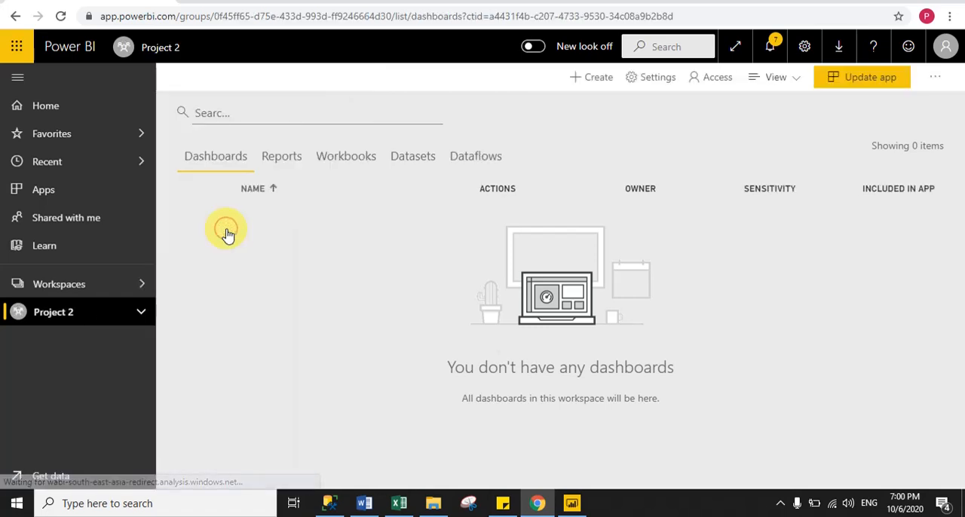
pyautogui.click(285, 158)
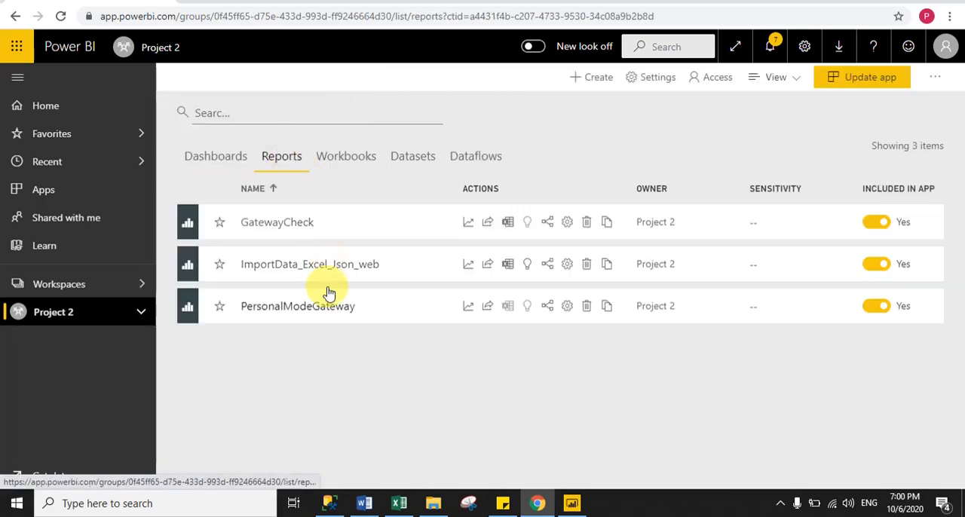
pyautogui.click(288, 317)
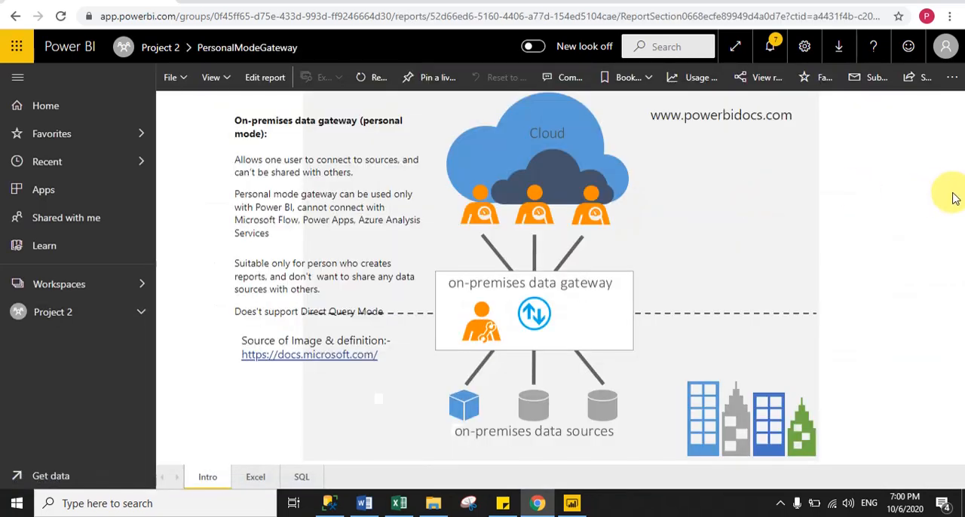
pyautogui.click(256, 474)
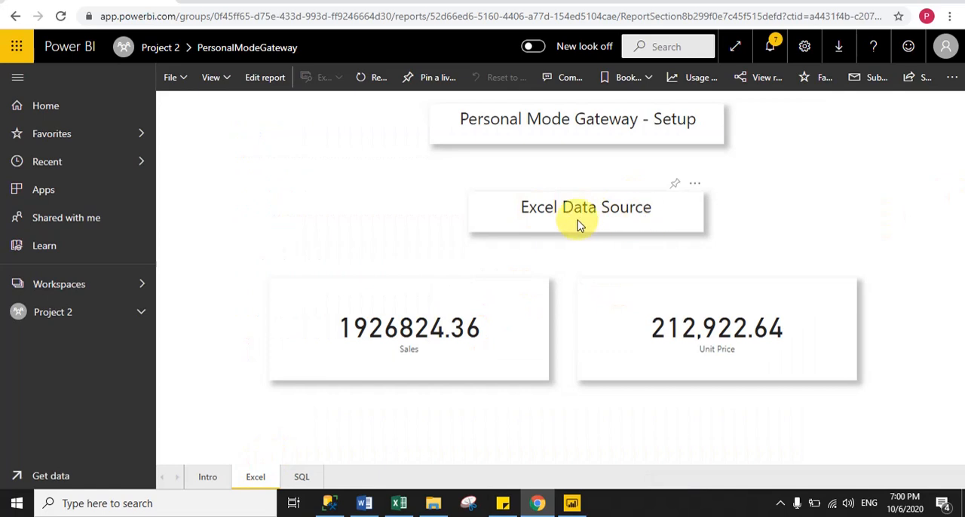
pyautogui.click(301, 478)
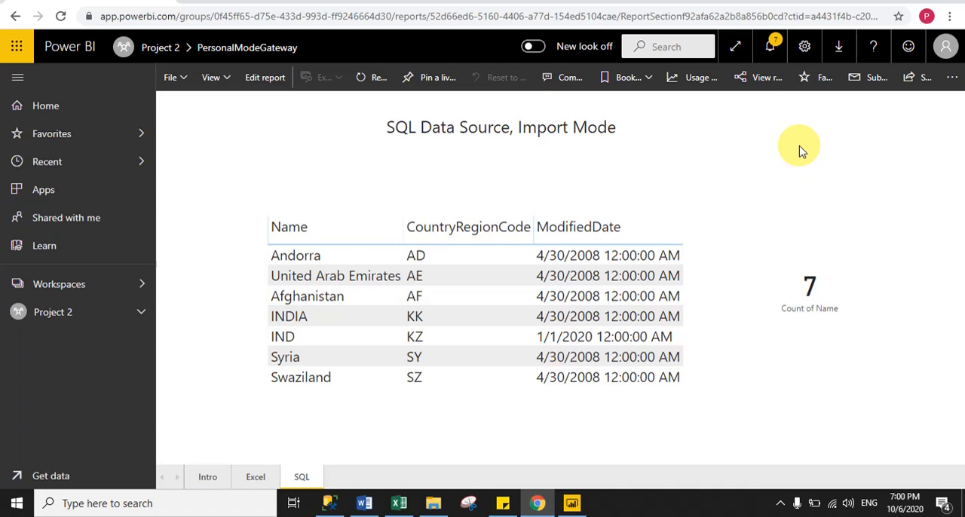
# Open the settings of the PersonalModeGateway dataset in the Project 2 workspace
pyautogui.click(44, 326)
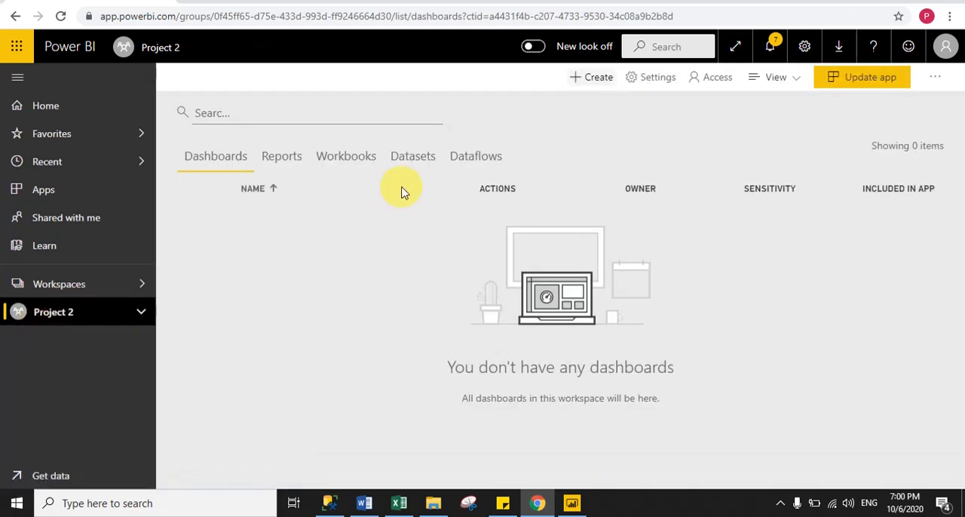
pyautogui.click(411, 160)
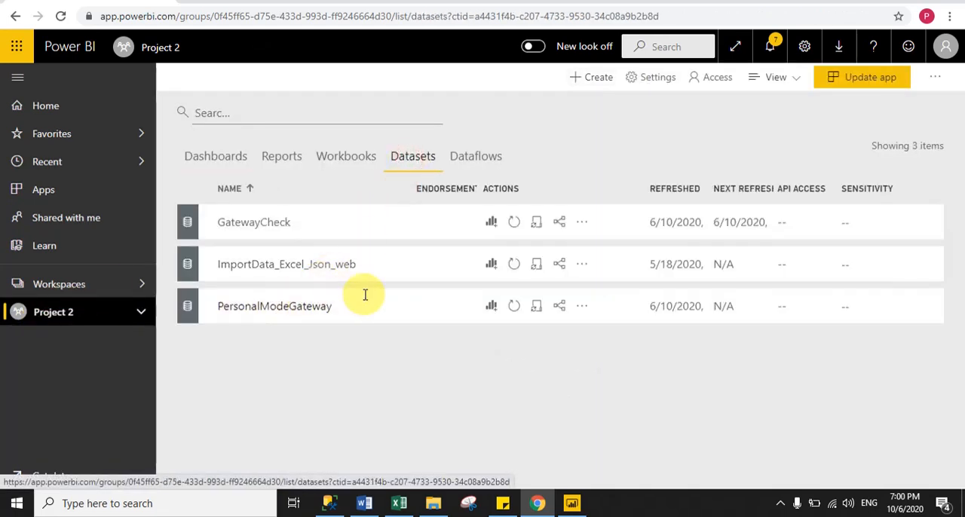
pyautogui.click(582, 307)
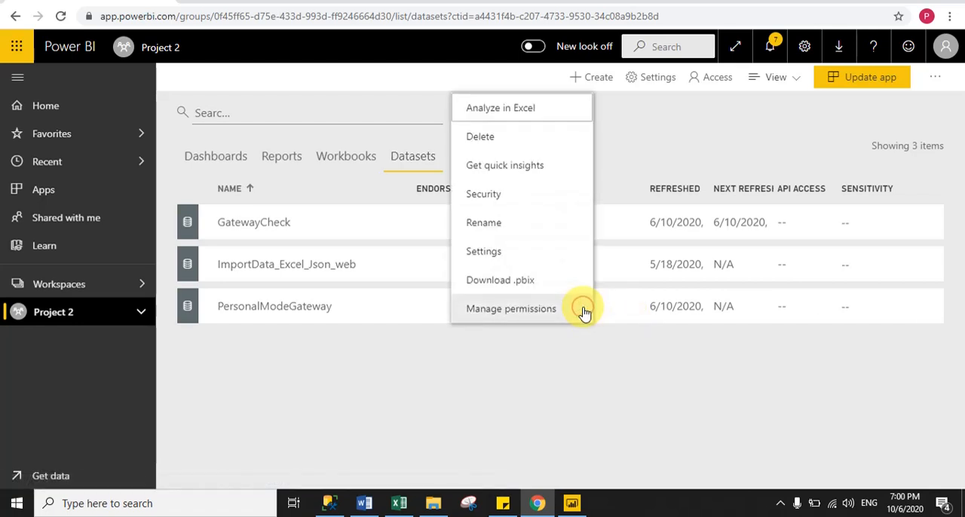
pyautogui.click(485, 261)
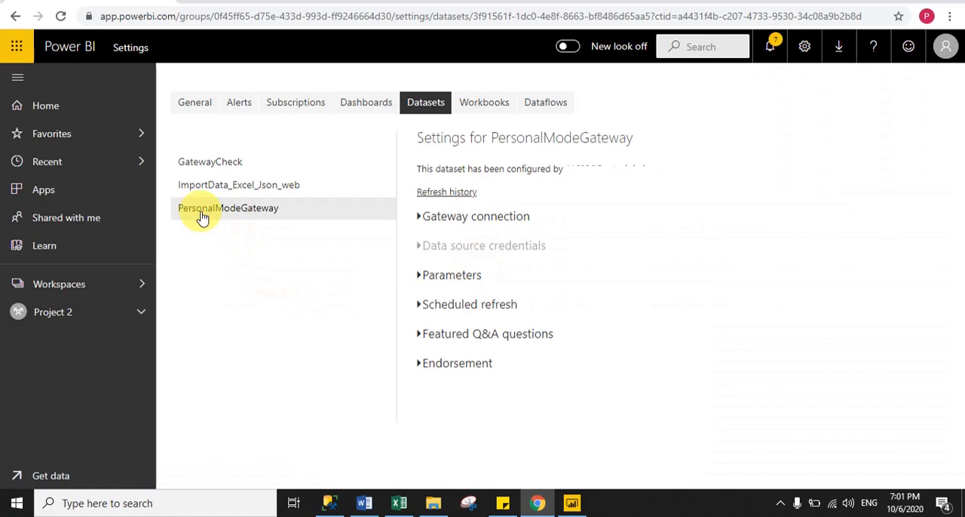
# Check the dataset's Gateway connection settings and collapse the section
pyautogui.click(421, 218)
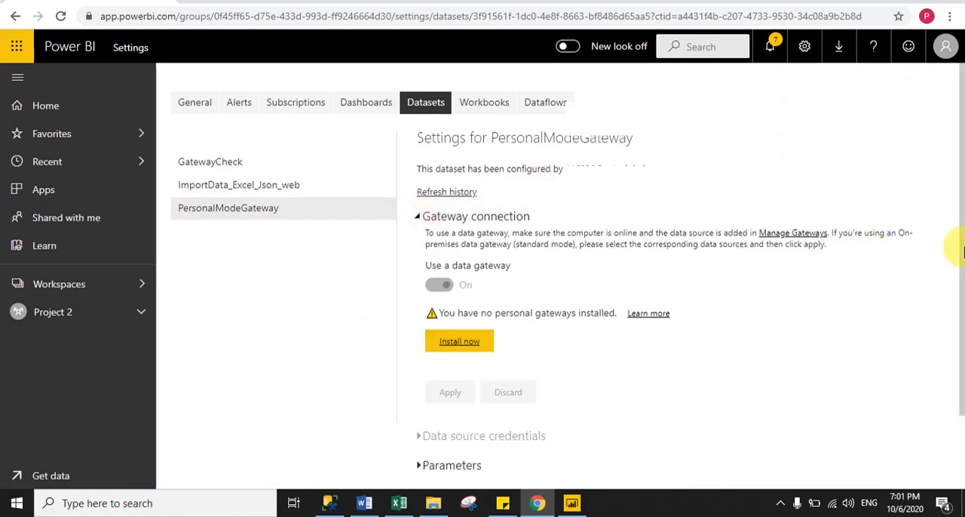
pyautogui.moveTo(960, 176); pyautogui.dragTo(952, 260)
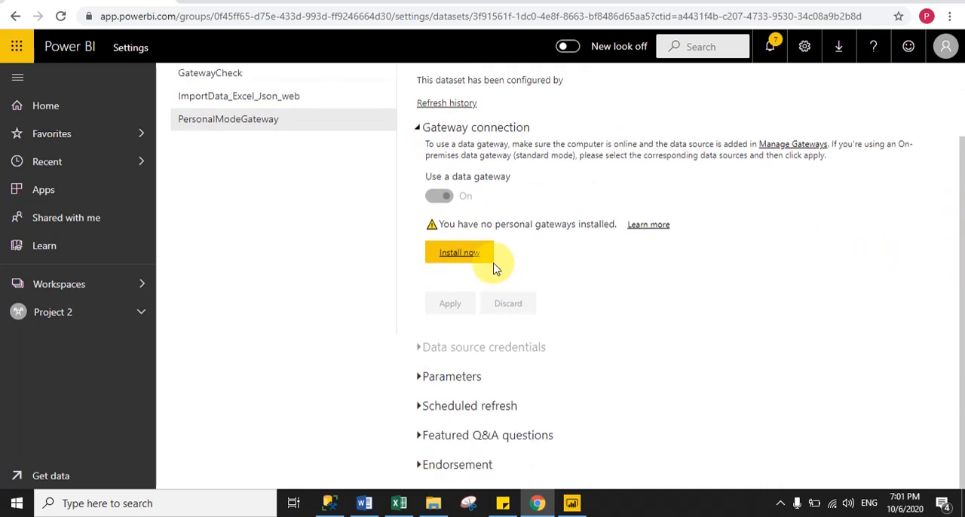
pyautogui.click(419, 127)
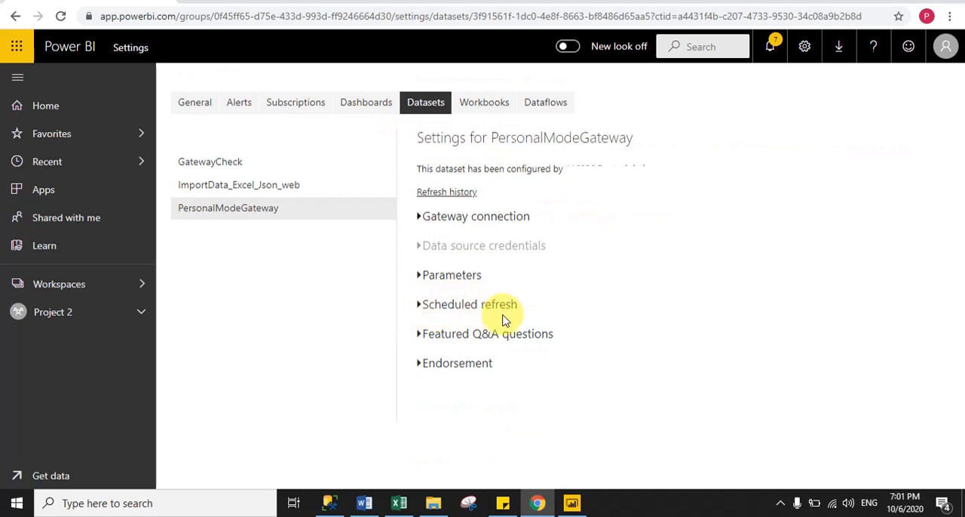
# Examine the dataset's Scheduled refresh options and collapse the section
pyautogui.click(419, 311)
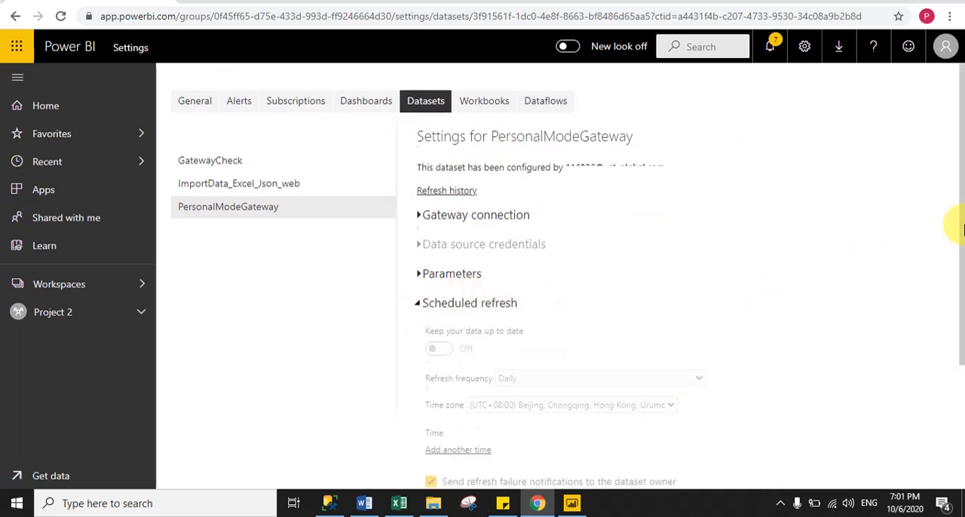
pyautogui.moveTo(955, 222); pyautogui.dragTo(954, 312)
pyautogui.moveTo(955, 251); pyautogui.dragTo(963, 203)
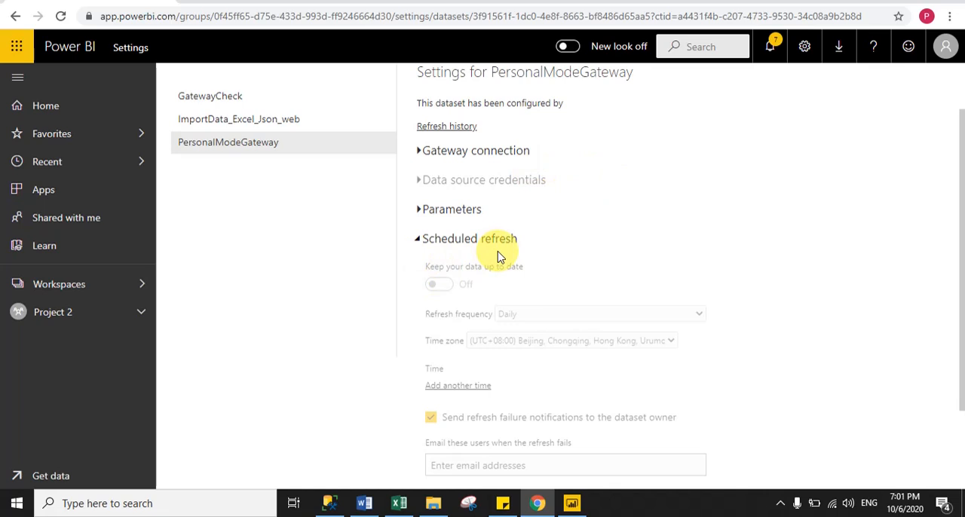
pyautogui.click(414, 241)
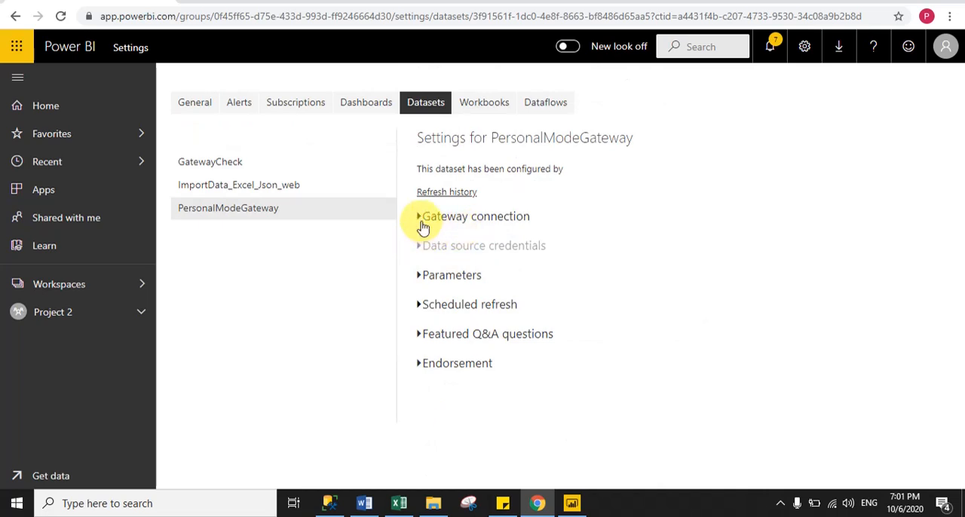
# Reopen the Gateway connection section and read its personal gateway installation status
pyautogui.click(420, 219)
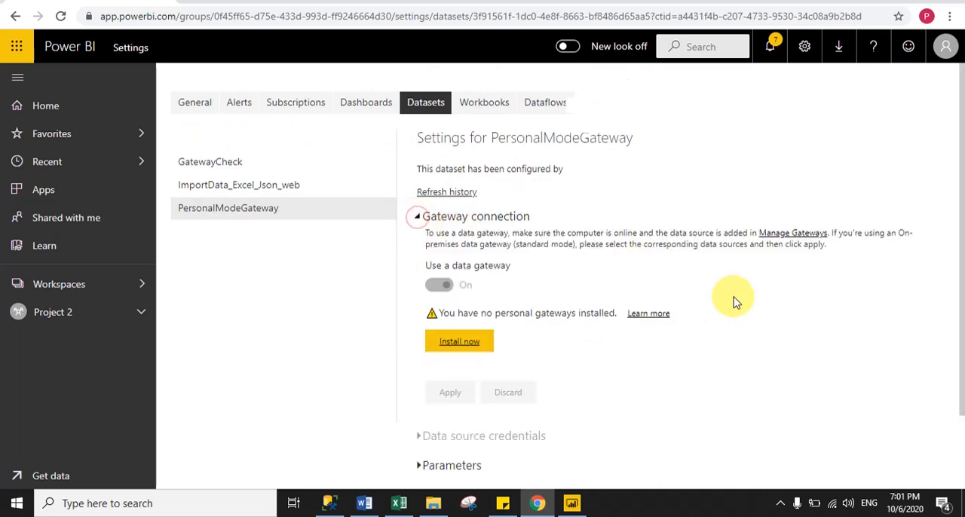
pyautogui.scroll(-1, 720, 246)
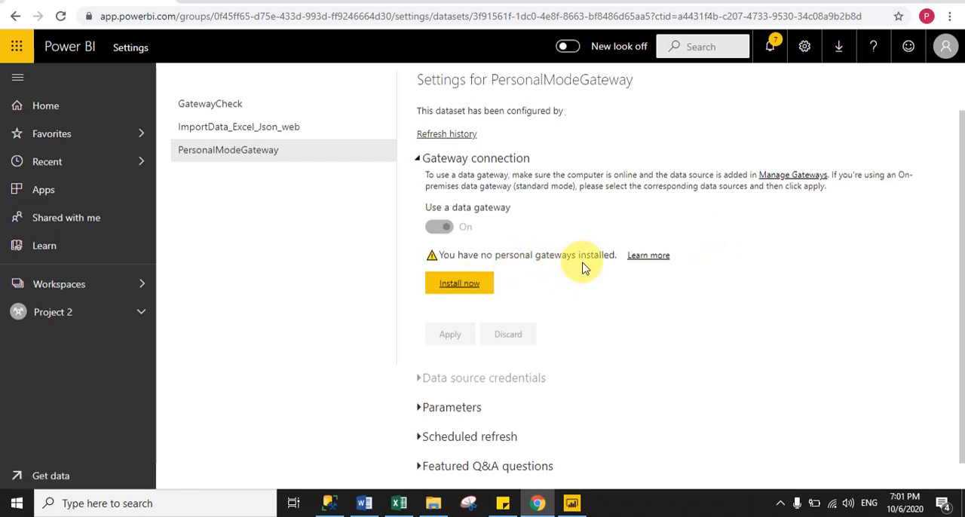
pyautogui.moveTo(964, 227); pyautogui.dragTo(949, 161)
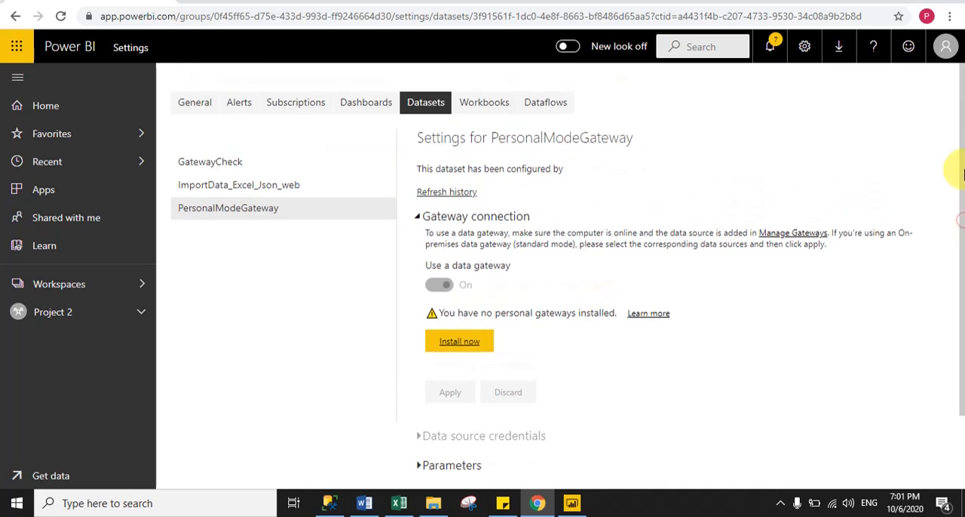
# Open the Data Gateway download page from the Power BI service and select its web address
pyautogui.click(842, 49)
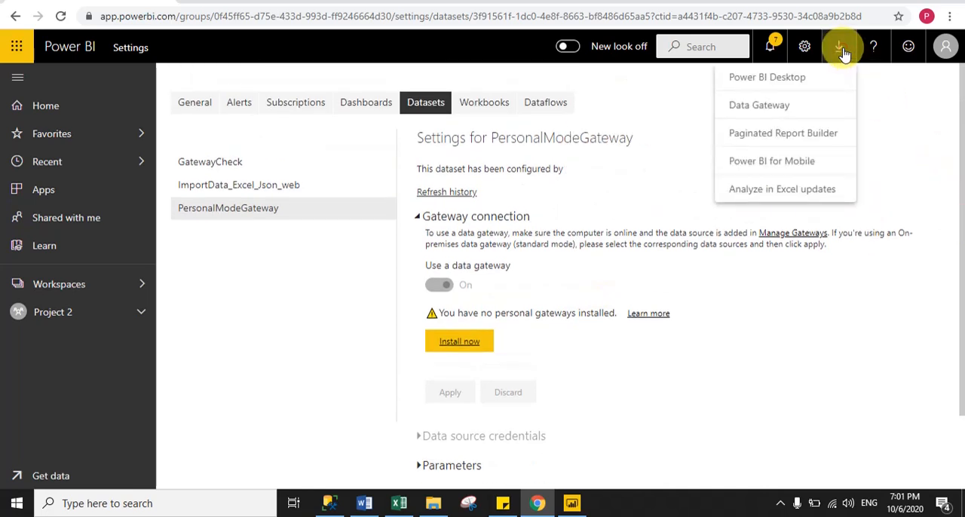
pyautogui.click(762, 107)
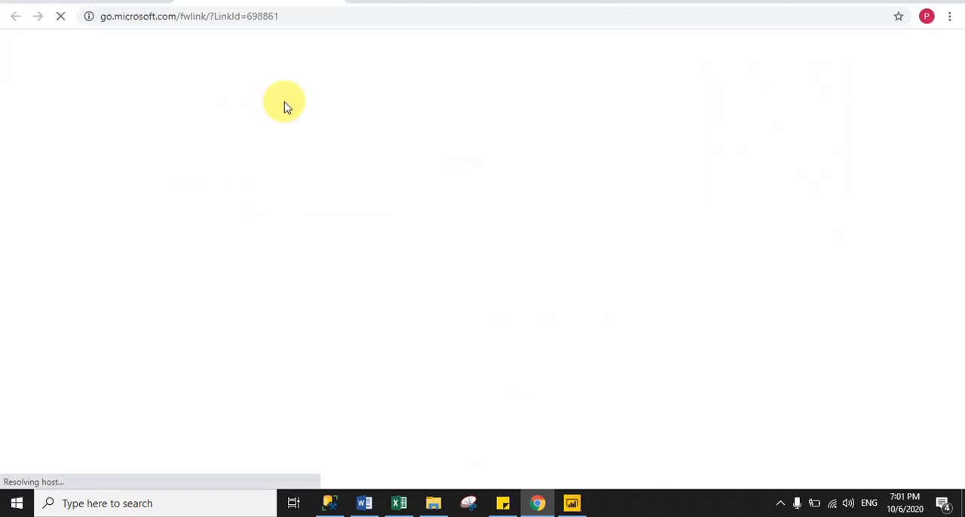
pyautogui.click(289, 18)
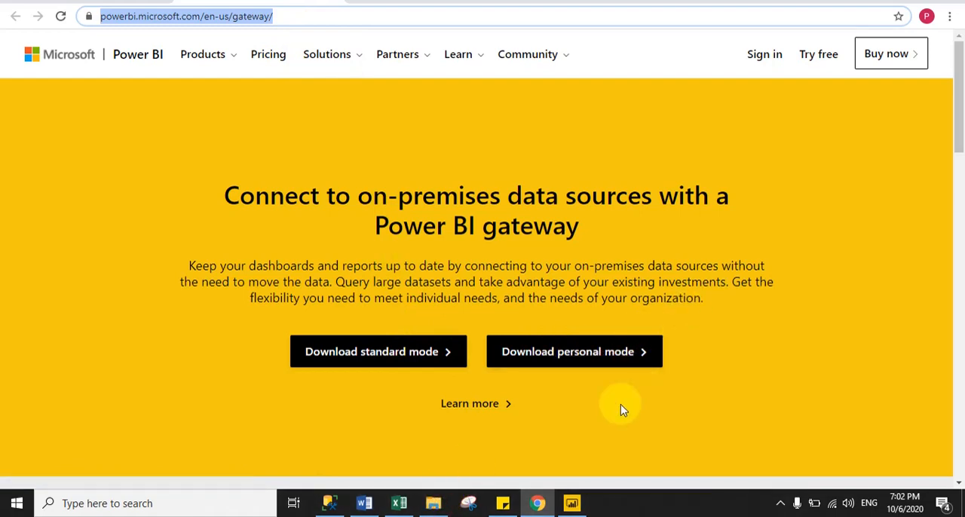
# Switch to File Explorer and inspect the gateway installers in the Gateway folder on drive G
pyautogui.click(433, 502)
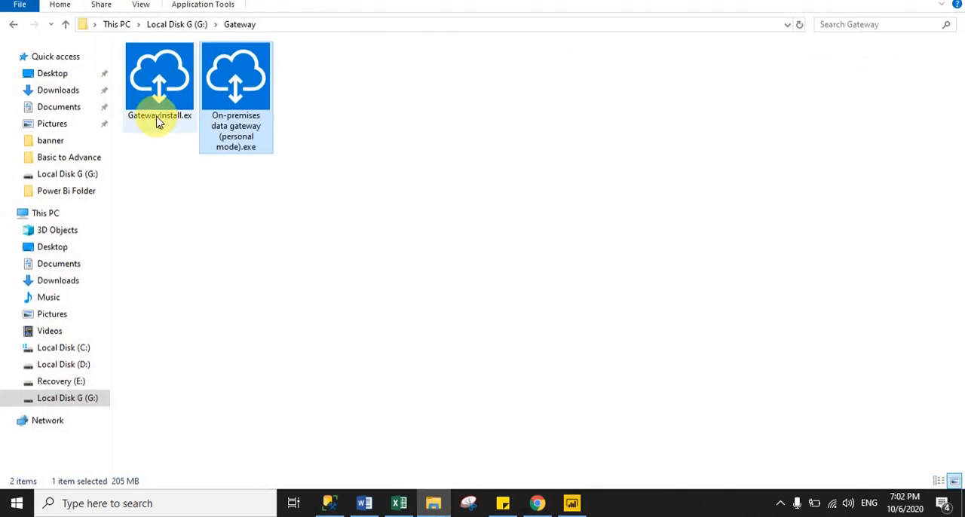
pyautogui.click(153, 115)
pyautogui.click(315, 221)
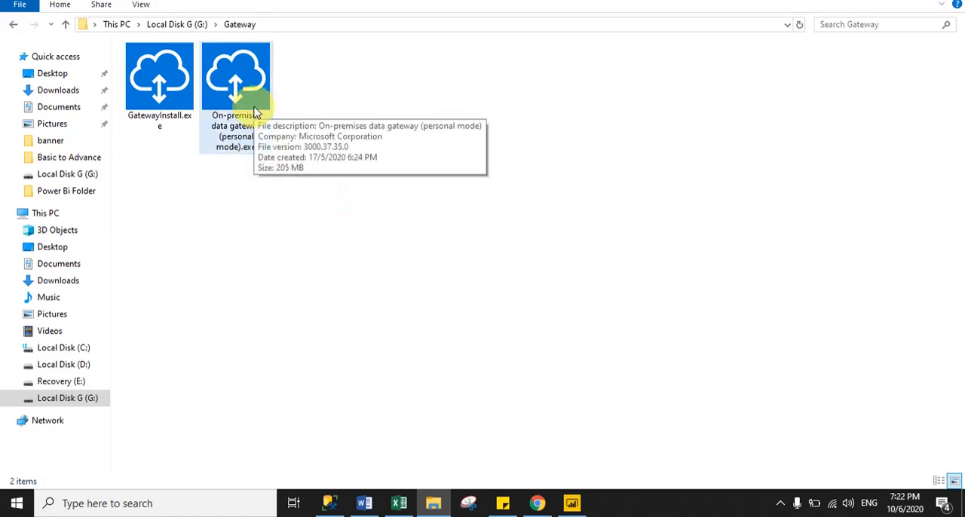
# Install the On-premises data gateway (personal mode), accept its terms, register it with the account's email address and close the installer
pyautogui.doubleClick(255, 112)
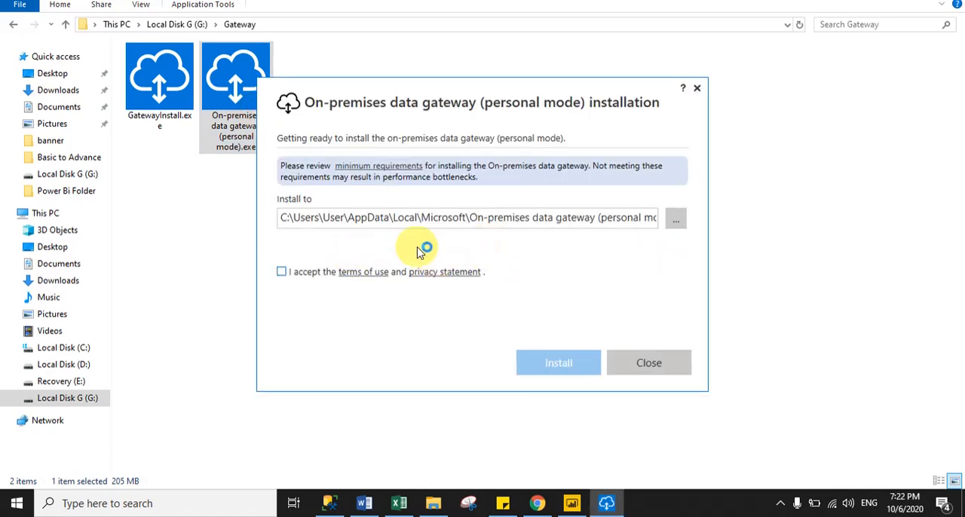
pyautogui.click(282, 271)
pyautogui.click(569, 365)
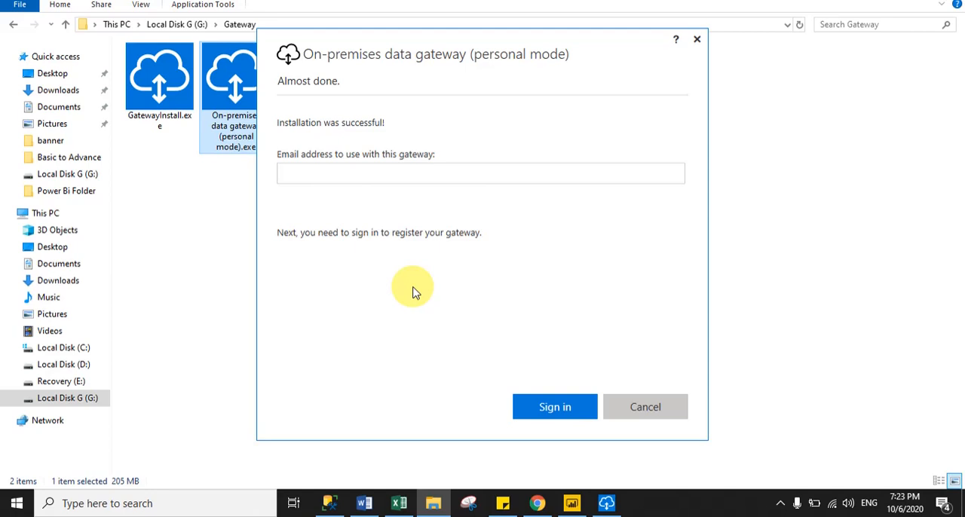
pyautogui.click(314, 176)
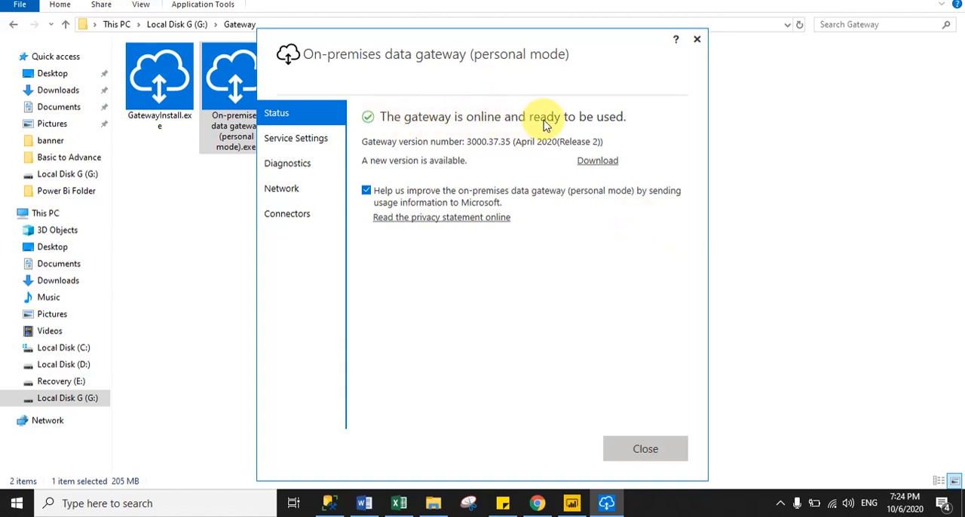
pyautogui.click(652, 451)
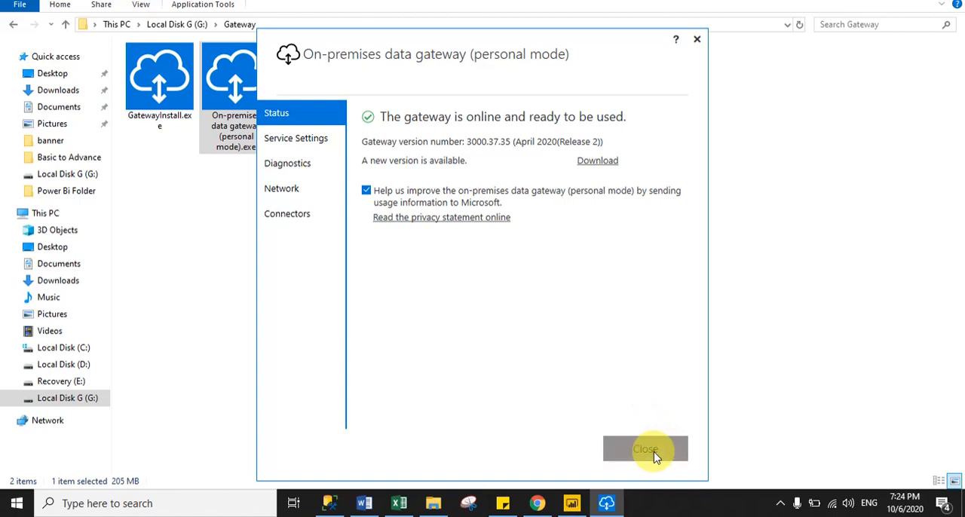
# Switch to Chrome, reload the PersonalModeGateway dataset settings and expand the Gateway connection section
pyautogui.click(538, 503)
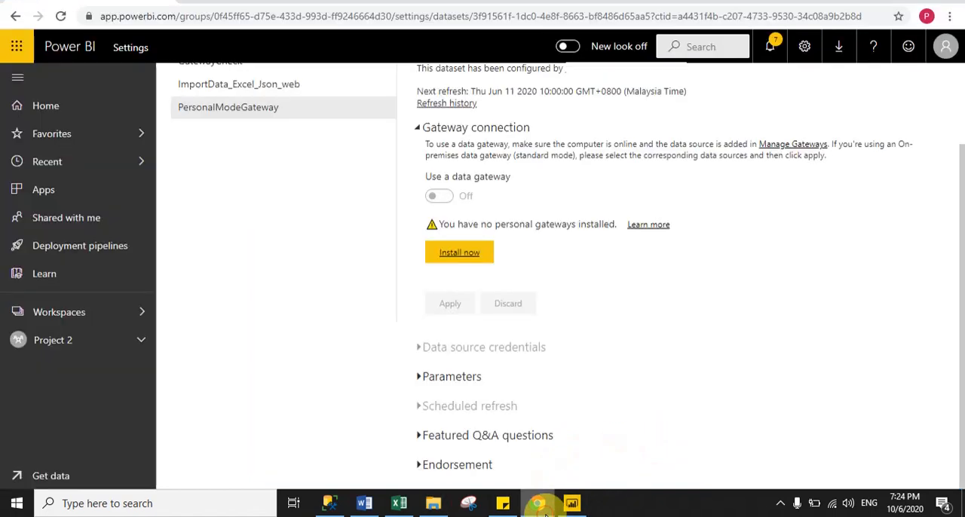
pyautogui.moveTo(956, 249); pyautogui.dragTo(963, 159)
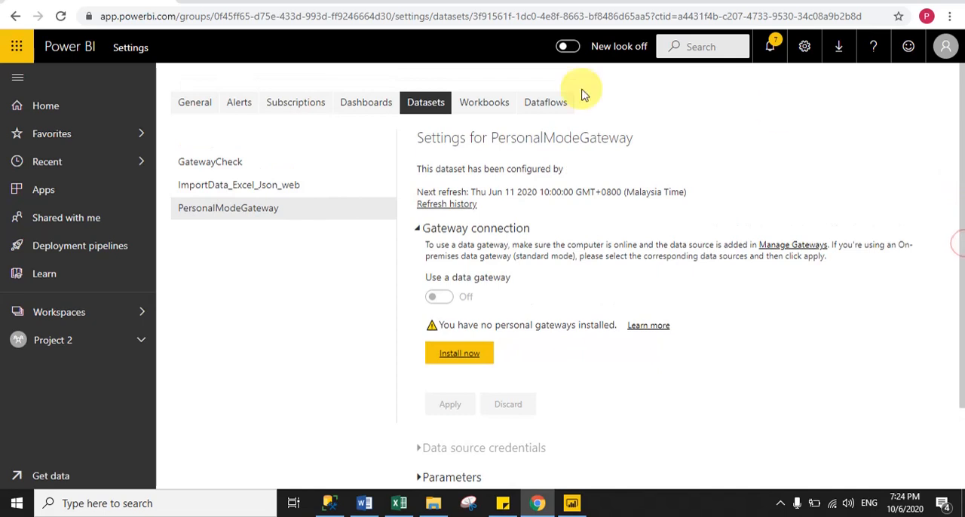
pyautogui.click(61, 16)
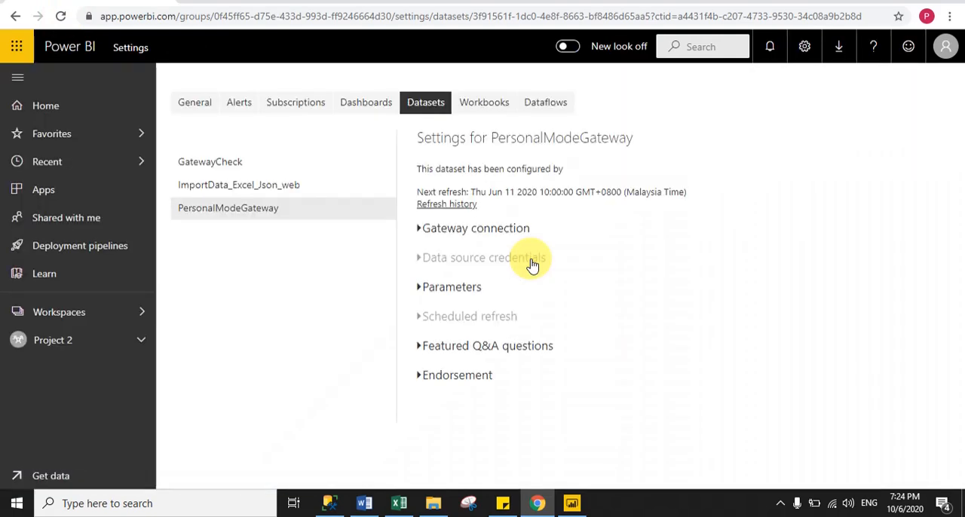
pyautogui.click(420, 229)
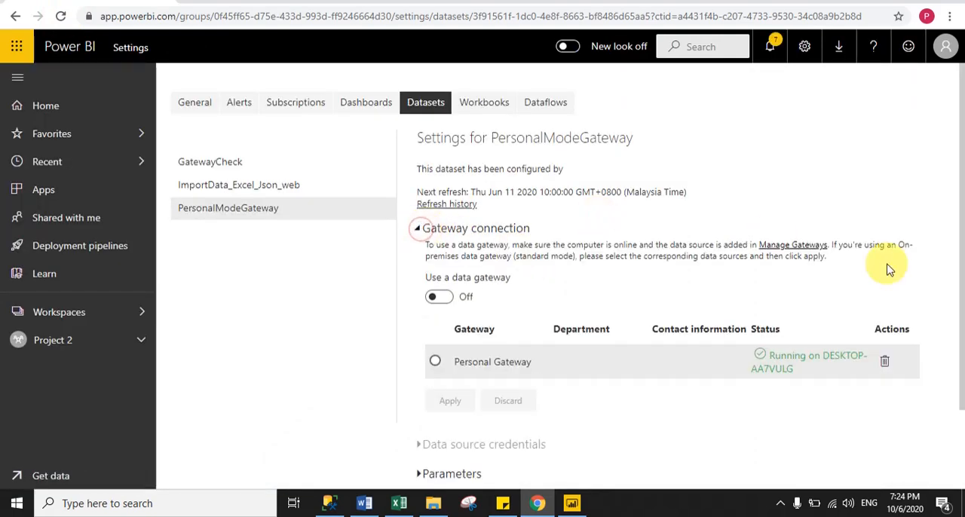
# Select the Personal Gateway as the dataset's gateway connection and apply the change
pyautogui.moveTo(955, 194); pyautogui.dragTo(954, 272)
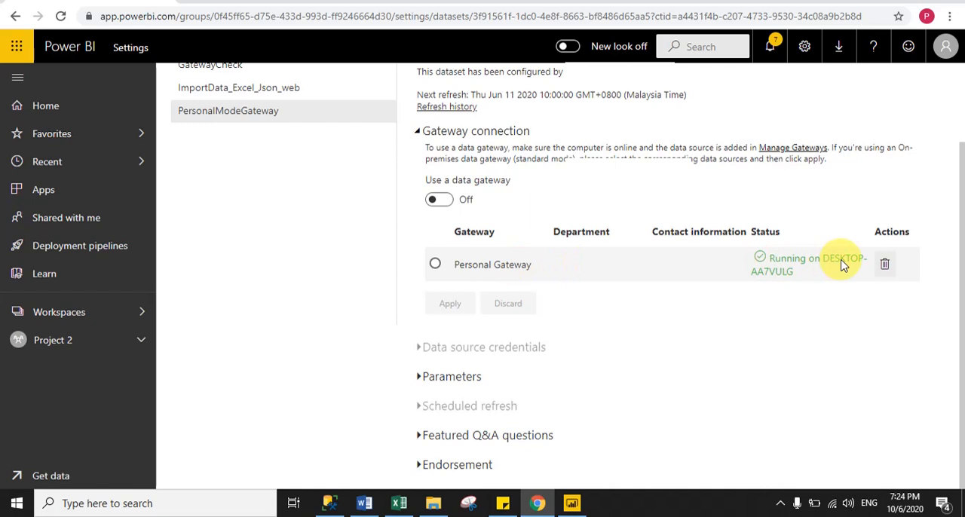
pyautogui.click(436, 265)
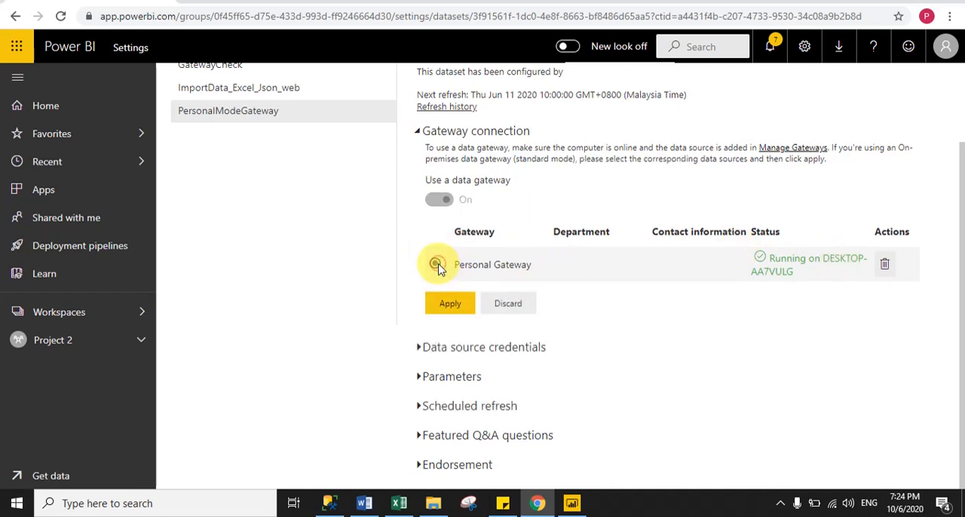
pyautogui.click(450, 305)
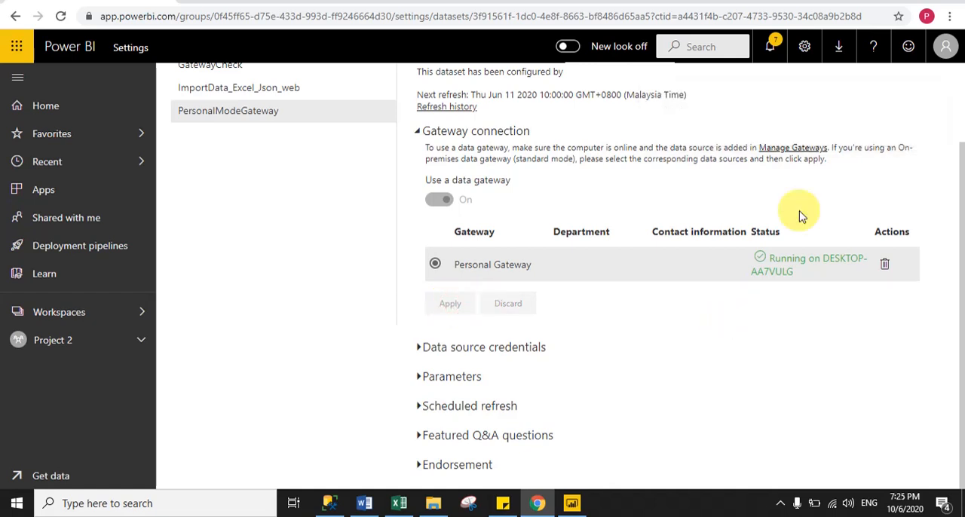
# Expand the data source credentials and sign in to the AdventureWorks2017 data source
pyautogui.click(424, 350)
pyautogui.scroll(-2, 942, 218)
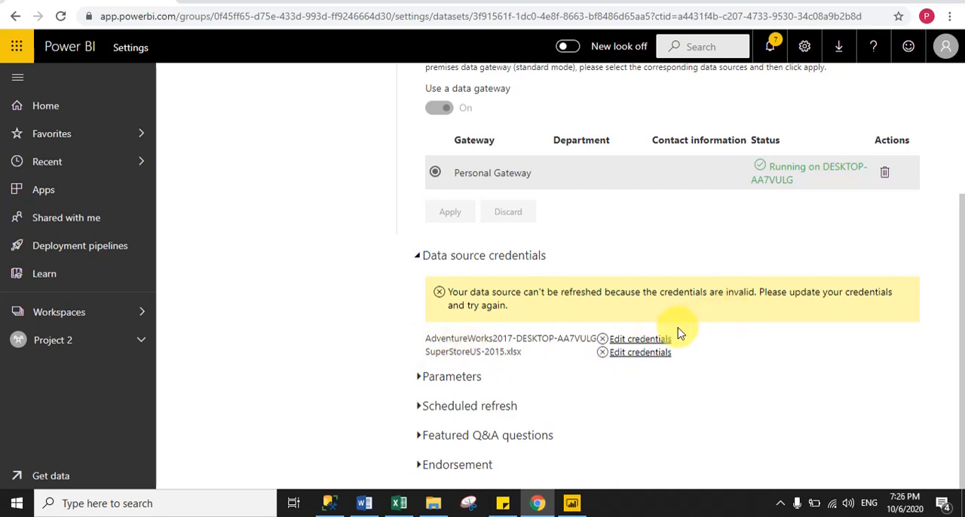
pyautogui.click(640, 339)
pyautogui.click(535, 400)
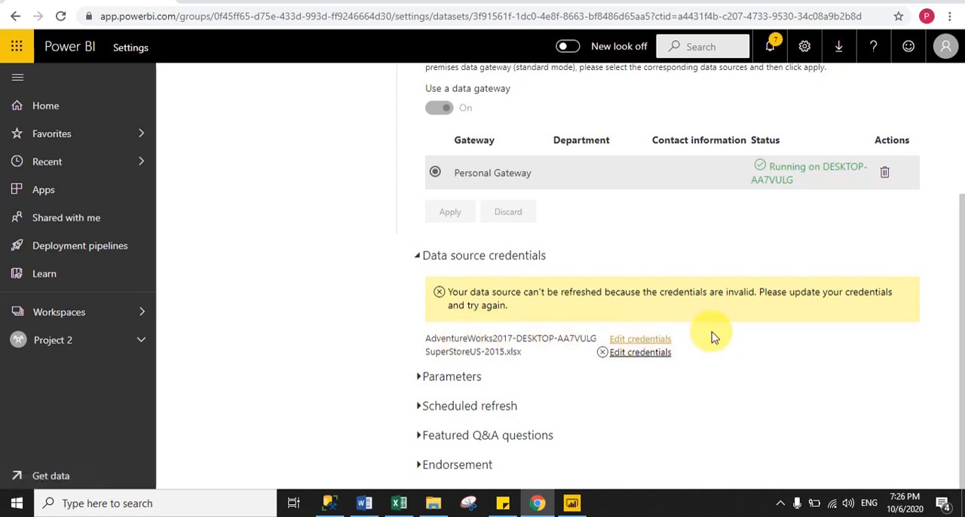
# Sign in to the SuperStoreUS-2015.xlsx data source with WindowsWithoutImpersonation authentication and collapse the credentials section
pyautogui.click(636, 355)
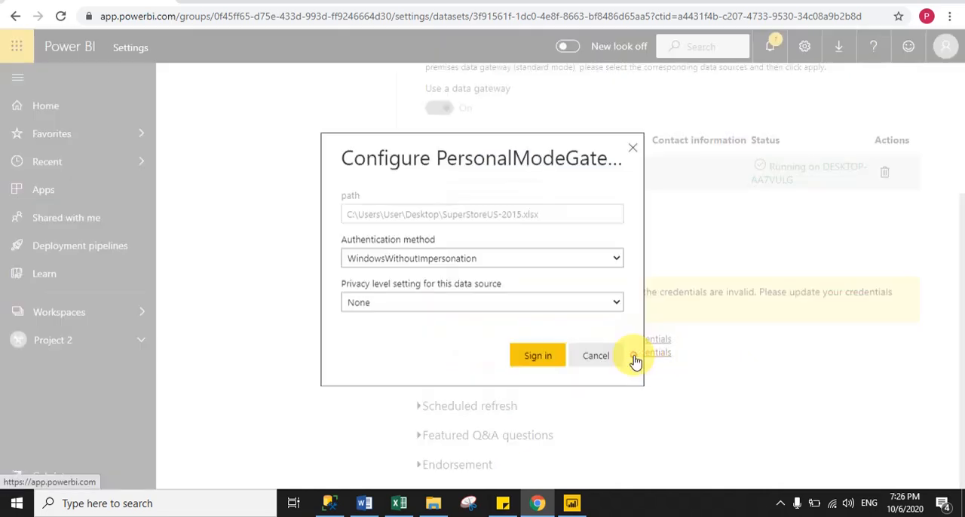
pyautogui.click(535, 360)
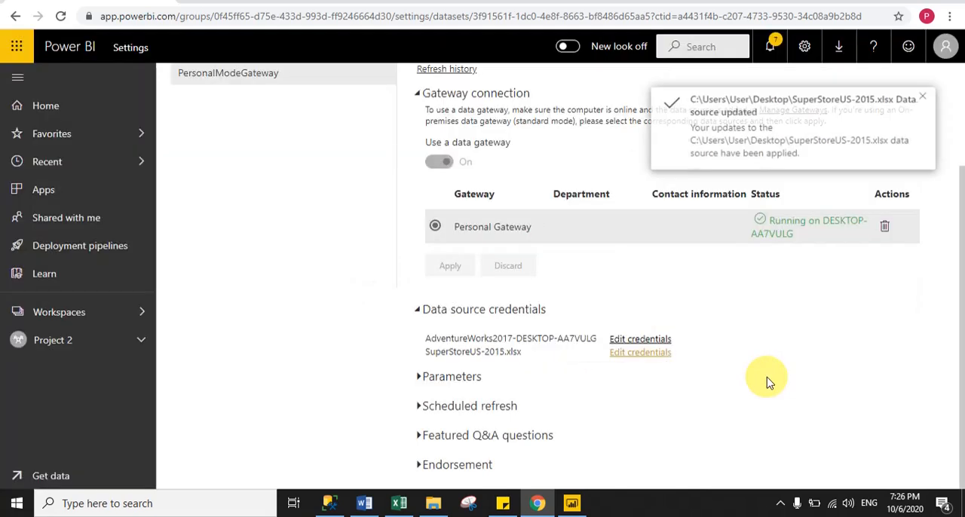
pyautogui.click(793, 318)
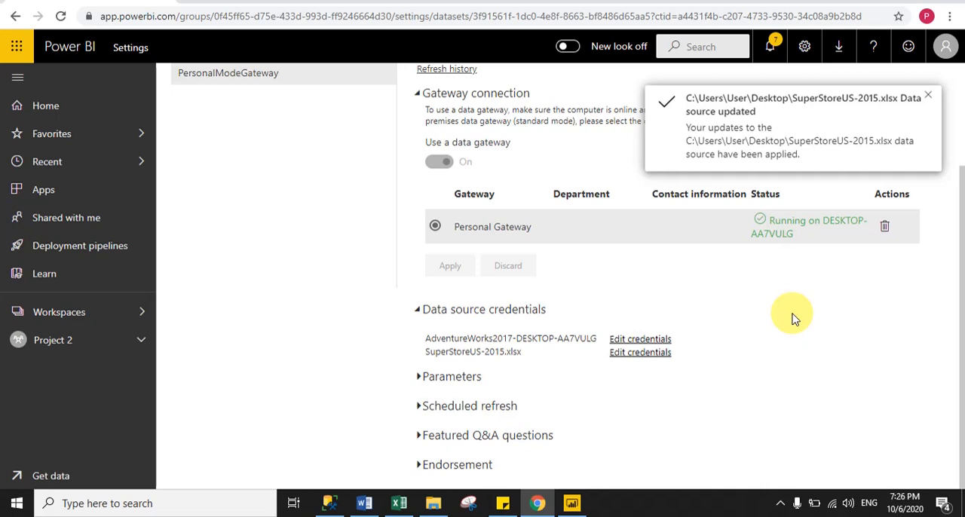
pyautogui.click(419, 310)
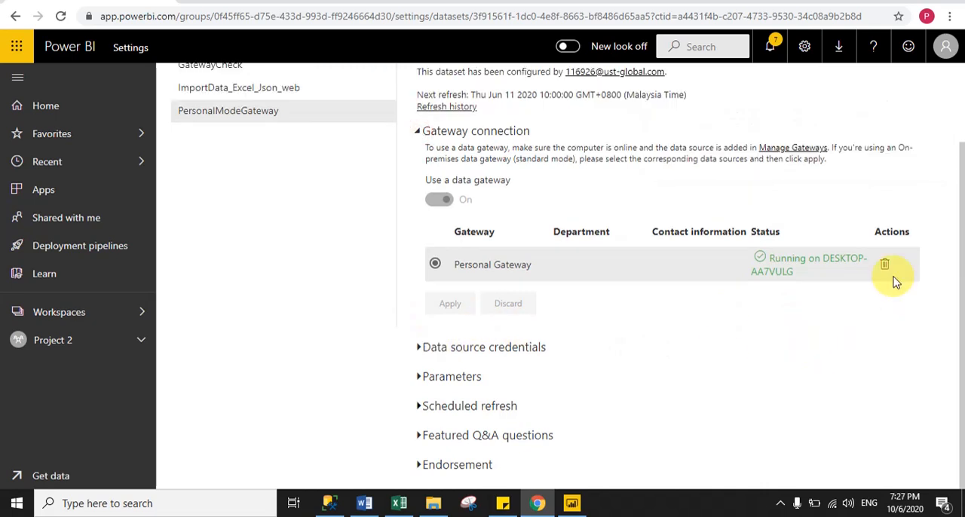
# Turn on scheduled refresh for the dataset with a Daily refresh frequency
pyautogui.click(424, 403)
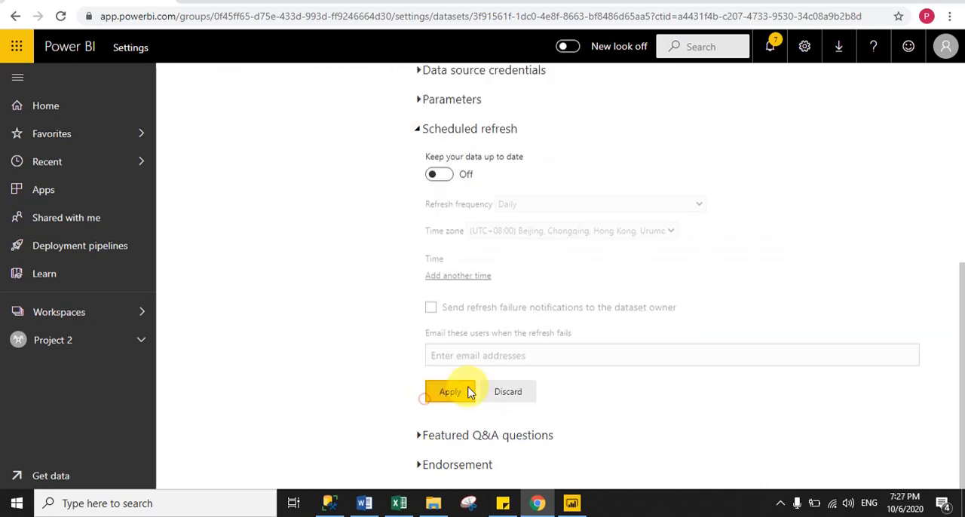
pyautogui.moveTo(963, 306); pyautogui.dragTo(961, 297)
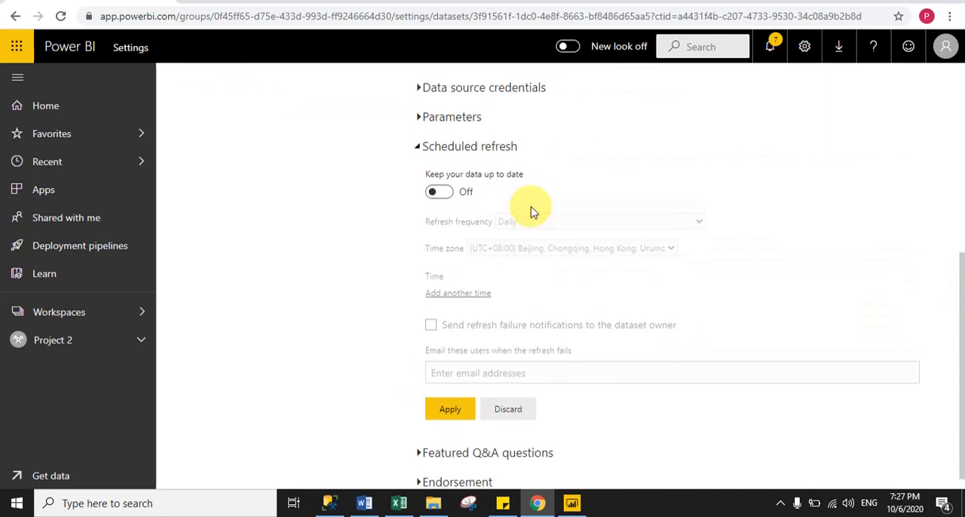
pyautogui.click(439, 192)
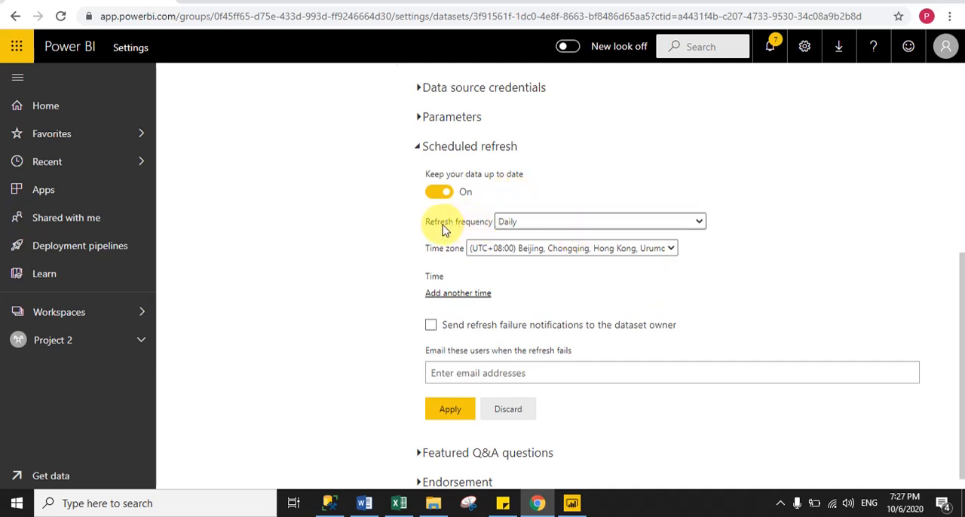
pyautogui.click(524, 224)
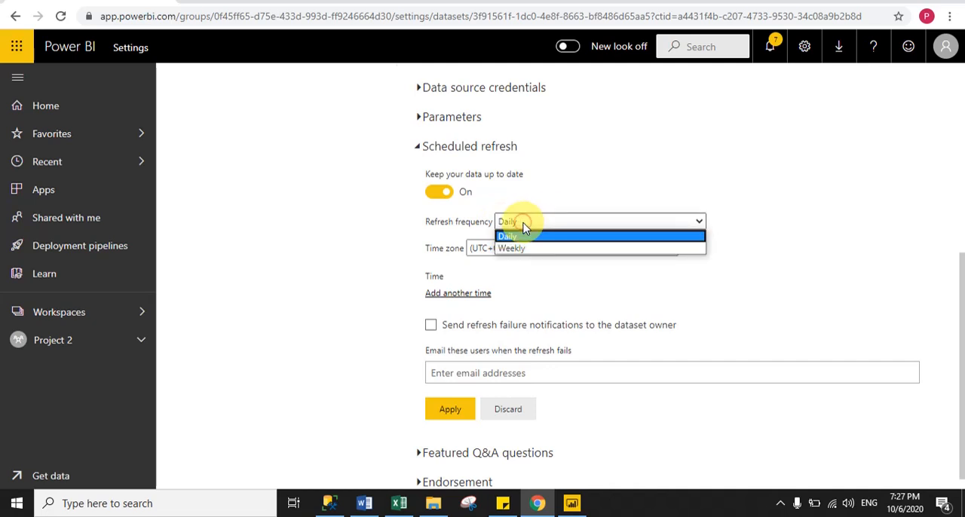
pyautogui.click(512, 237)
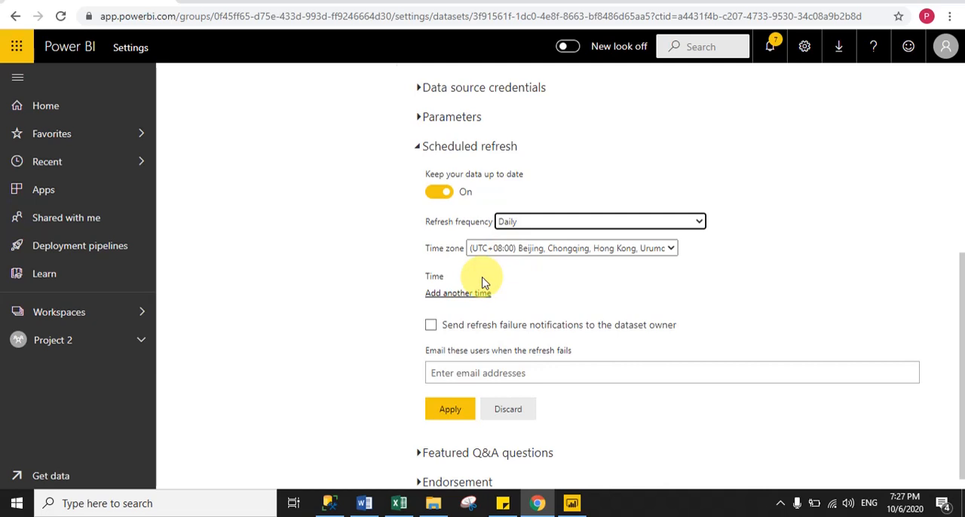
# Add a scheduled refresh time of 10:00 AM
pyautogui.click(441, 293)
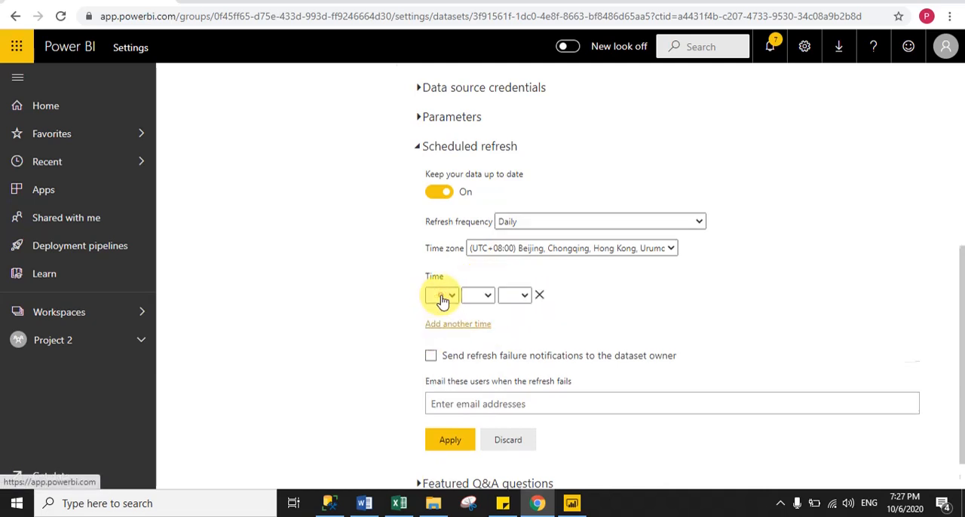
pyautogui.click(442, 296)
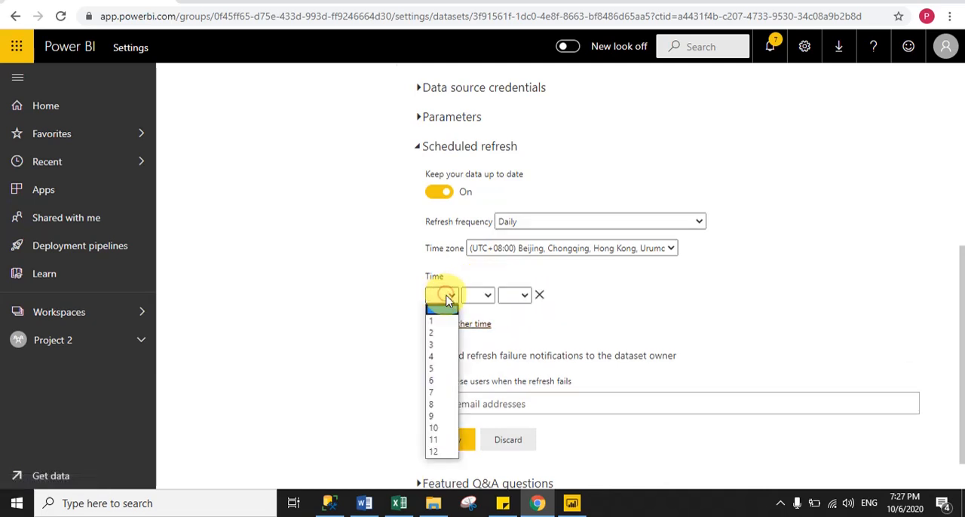
pyautogui.click(442, 429)
pyautogui.click(486, 298)
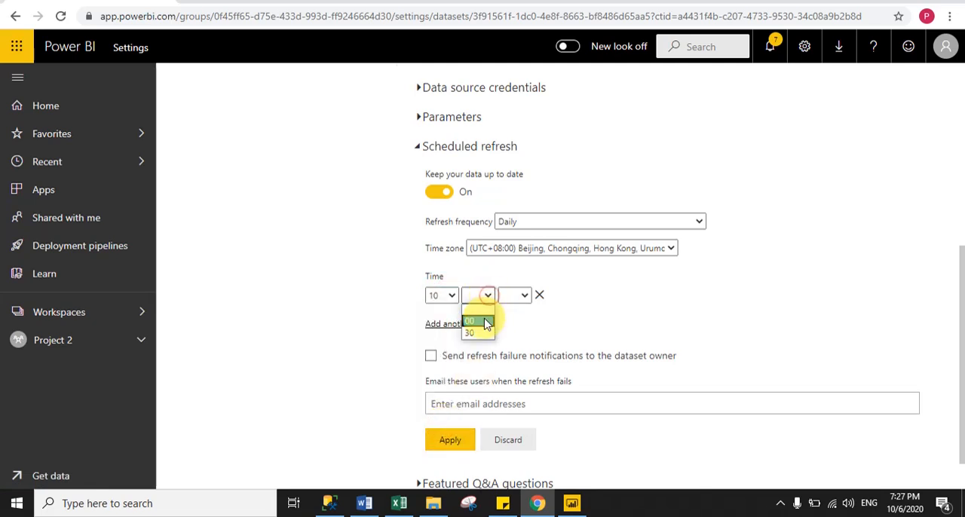
pyautogui.click(479, 318)
pyautogui.click(522, 297)
pyautogui.click(516, 318)
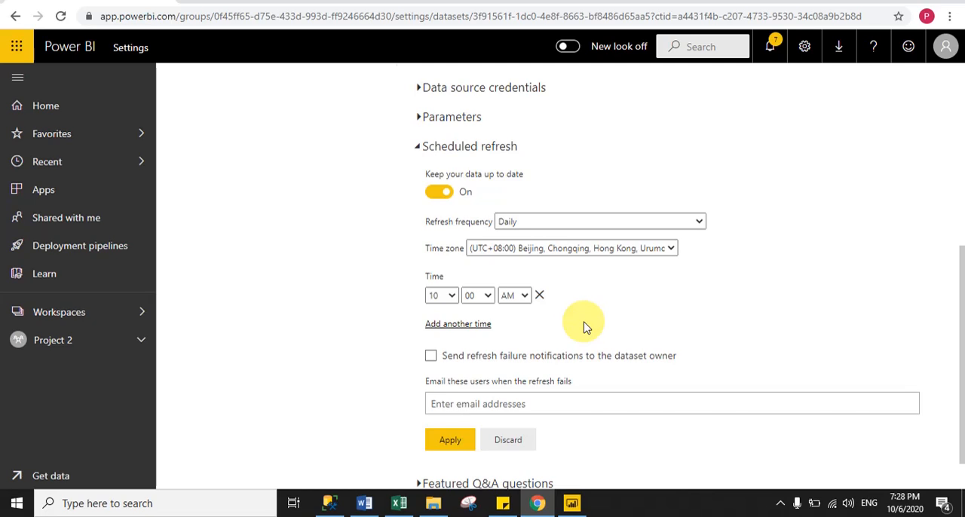
# Apply the refresh schedule without notification emails, dismiss the notice and collapse the Scheduled refresh section
pyautogui.click(471, 401)
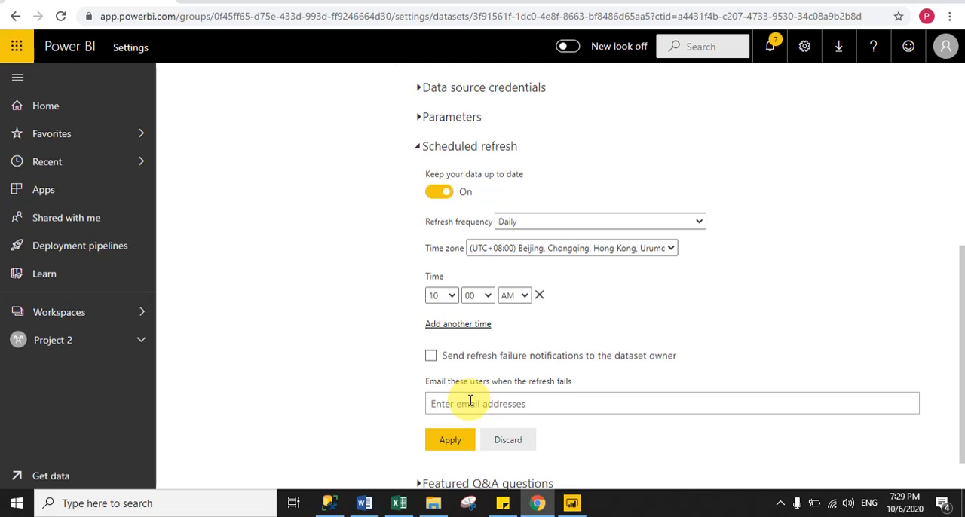
pyautogui.click(451, 440)
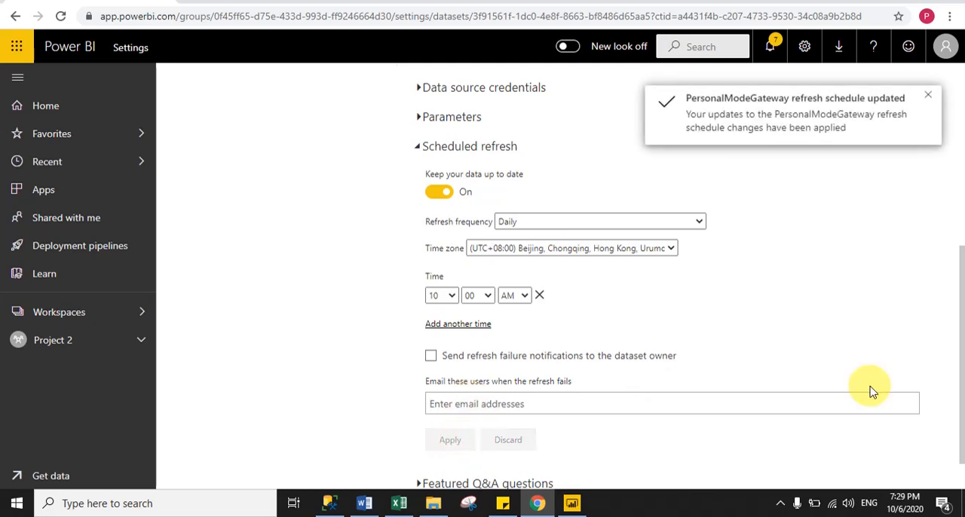
pyautogui.click(933, 101)
pyautogui.scroll(2, 950, 319)
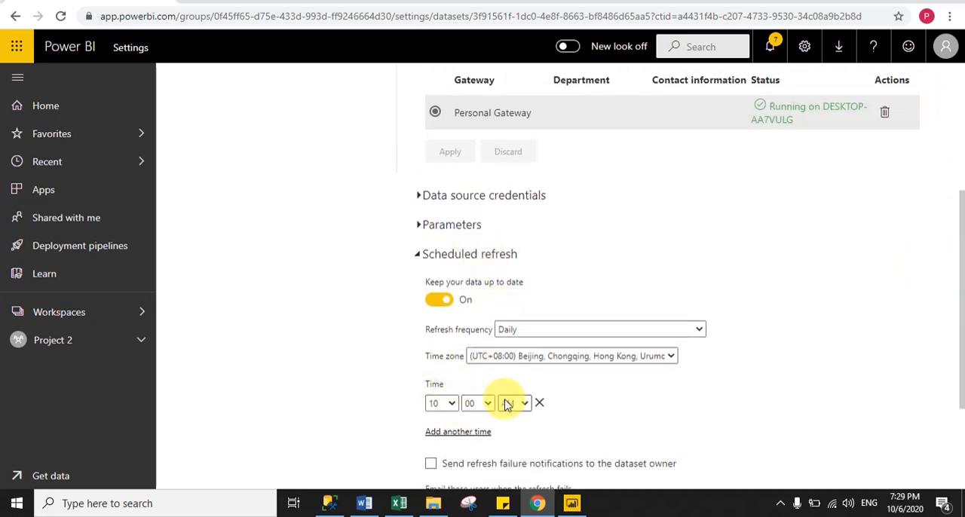
pyautogui.click(417, 257)
# Open the PersonalModeGateway report from the Project 2 workspace and view its SQL page
pyautogui.click(46, 348)
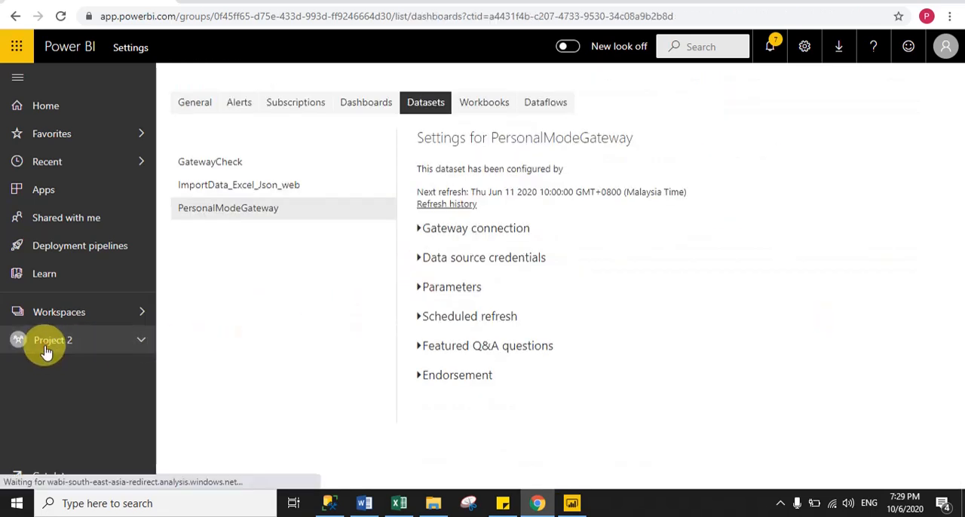
pyautogui.click(295, 156)
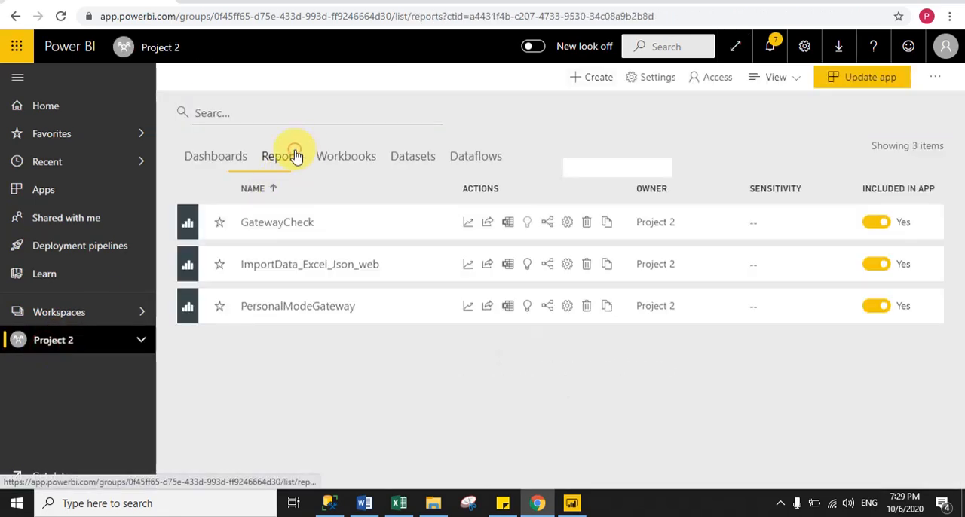
pyautogui.click(323, 309)
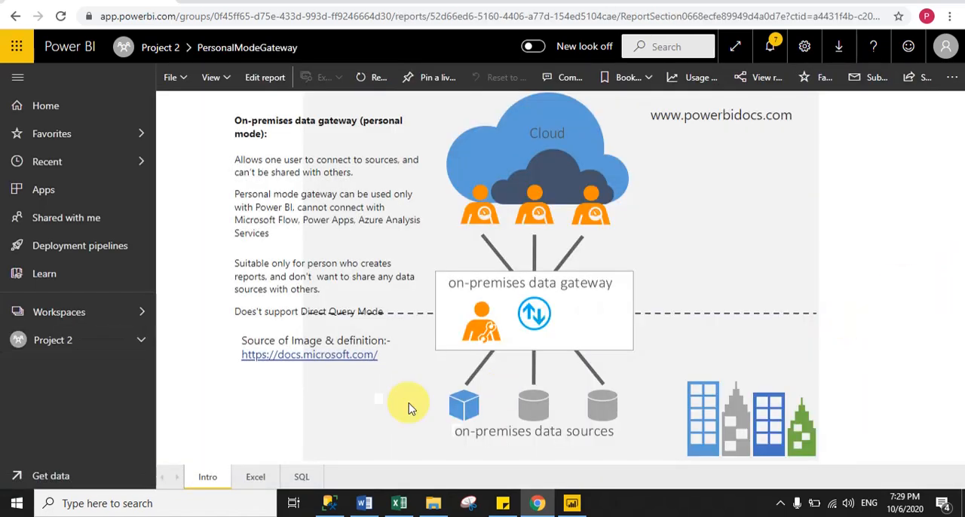
pyautogui.click(301, 478)
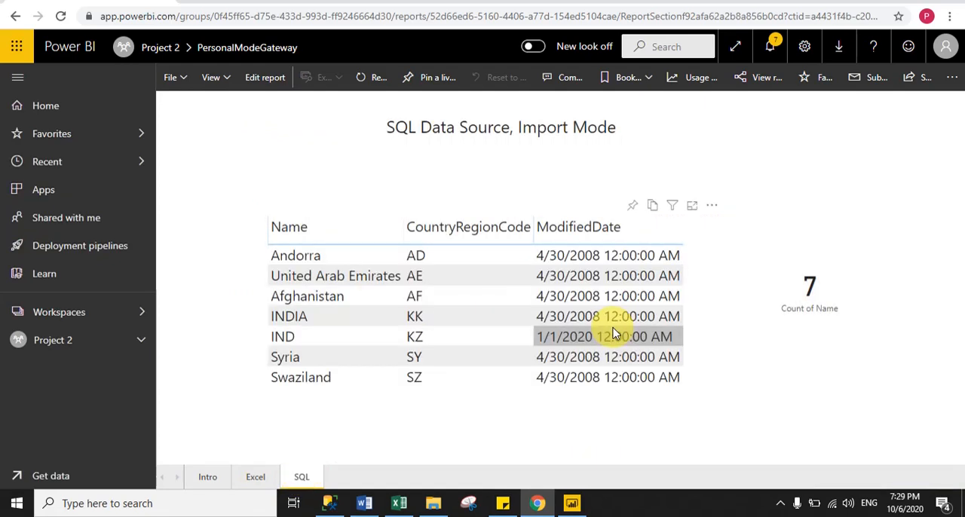
# Switch to SQL Server Management Studio and add a dbo.Country row with code SS, name TSE and modified date 2020-01-01
pyautogui.click(326, 503)
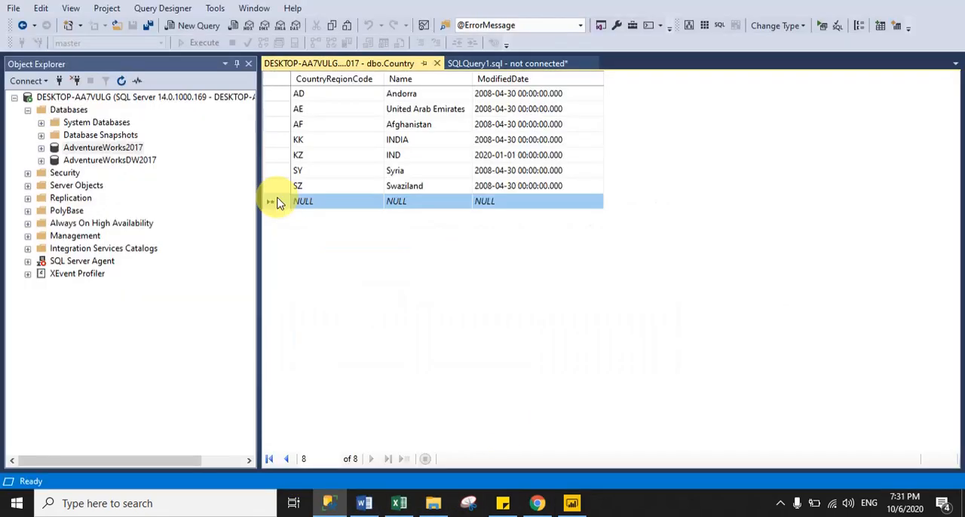
pyautogui.click(313, 202)
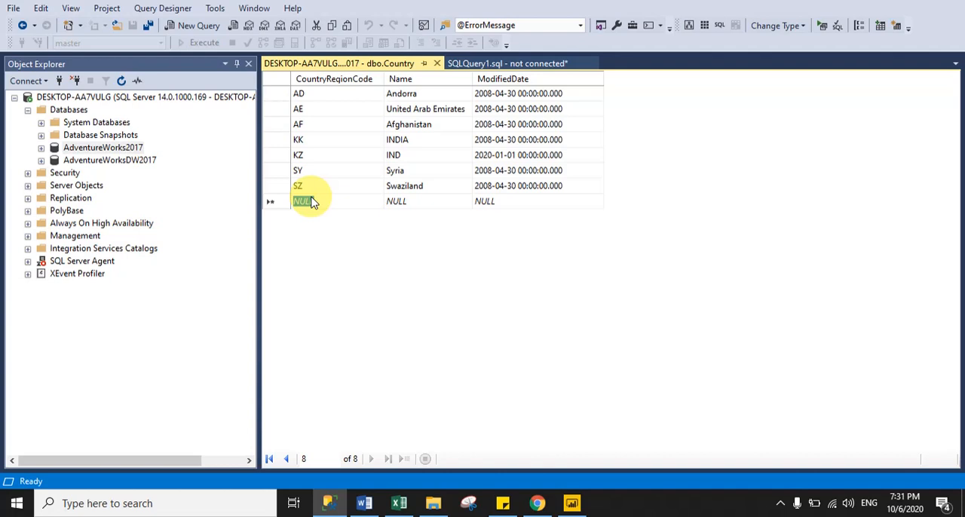
pyautogui.write('SS')
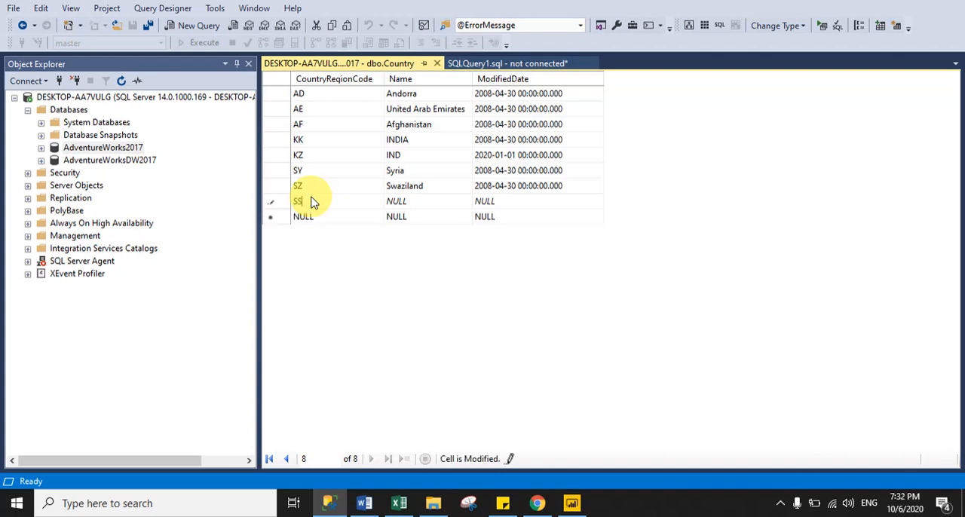
pyautogui.press('Tab')
pyautogui.write('TSE')
pyautogui.press('Tab')
pyautogui.write('2020-')
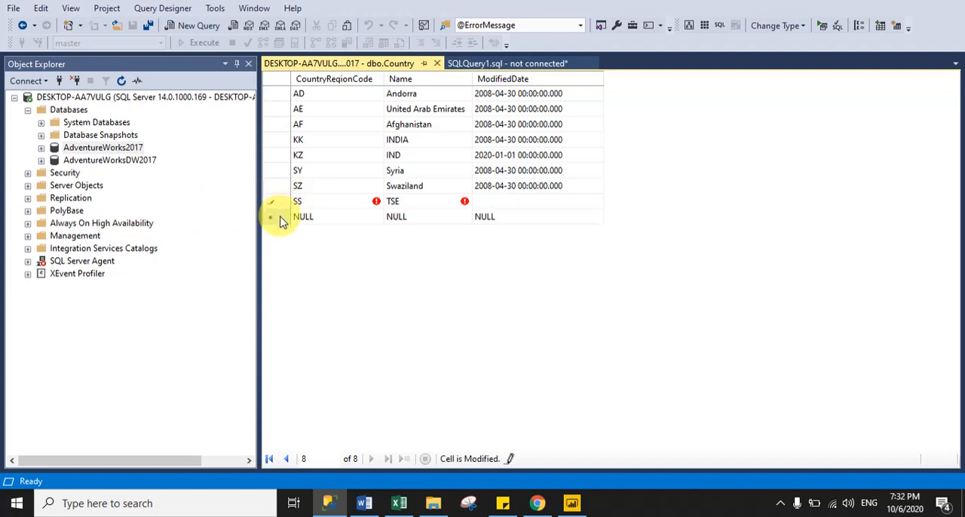
pyautogui.click(285, 218)
pyautogui.click(290, 202)
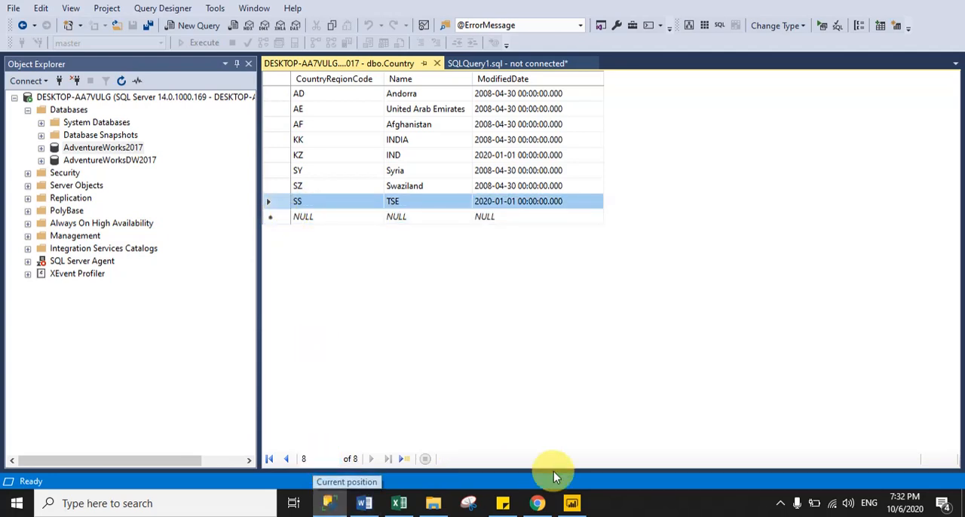
# Switch back to Power BI, refresh the PersonalModeGateway dataset on demand, and reload the report to check its SQL table
pyautogui.click(537, 503)
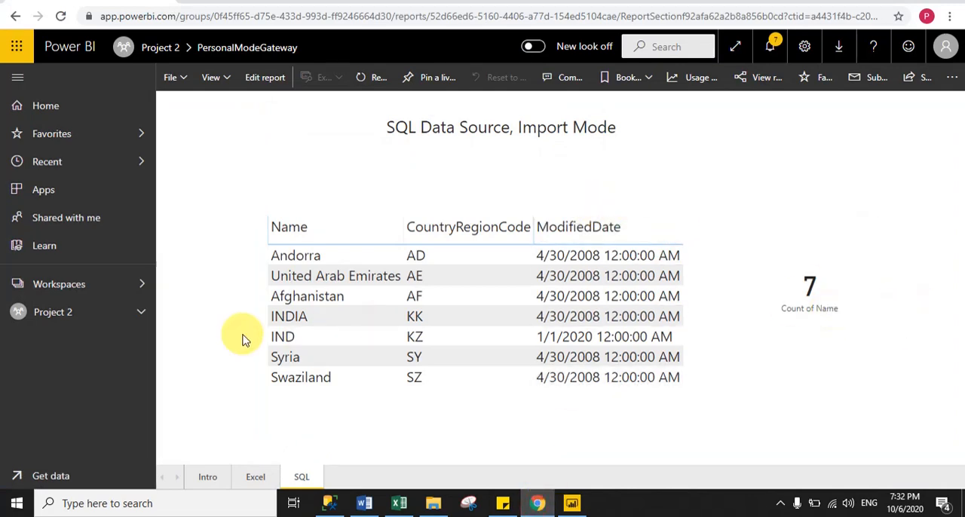
pyautogui.click(142, 315)
pyautogui.moveTo(153, 349); pyautogui.dragTo(155, 414)
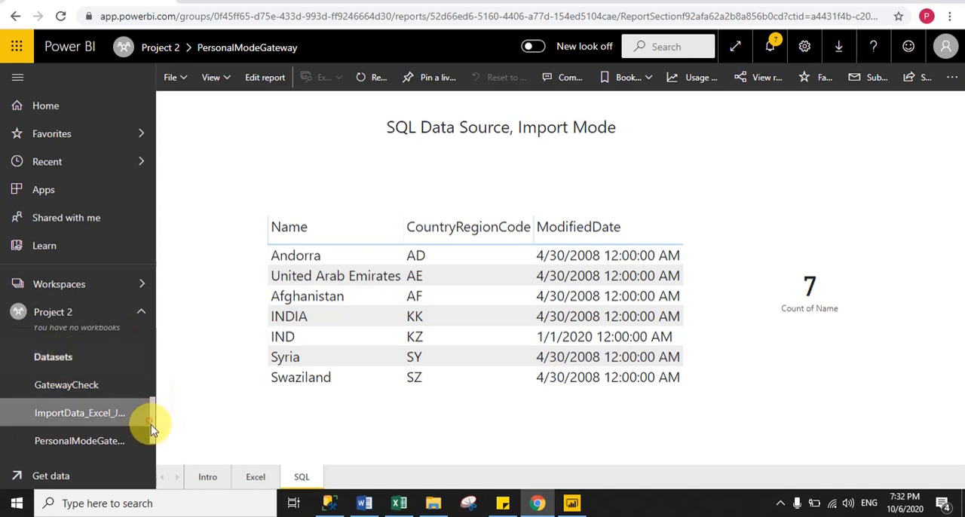
pyautogui.moveTo(154, 426); pyautogui.dragTo(151, 442)
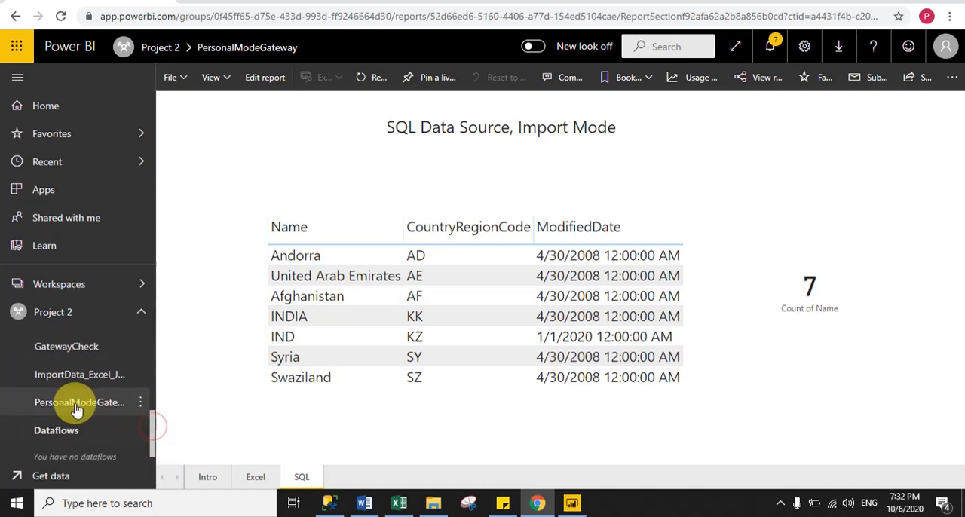
pyautogui.click(141, 405)
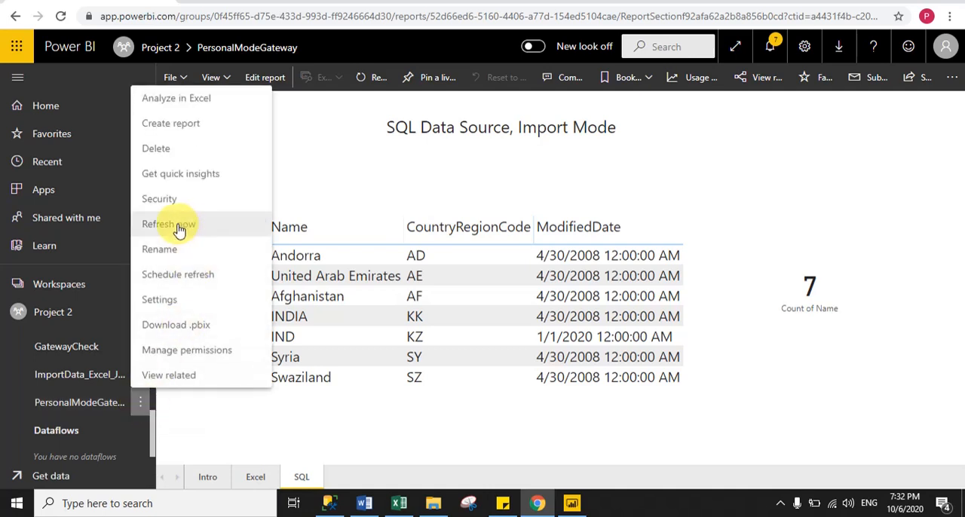
pyautogui.click(179, 230)
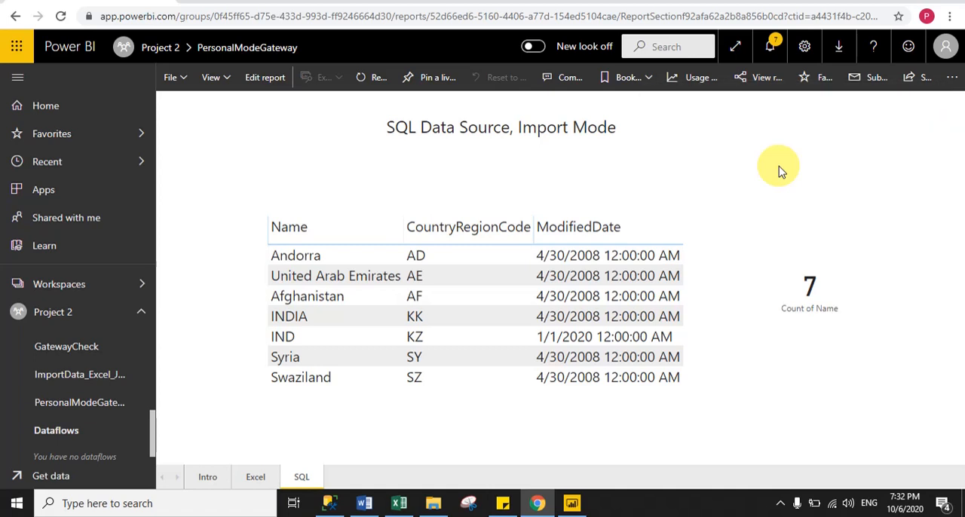
pyautogui.click(60, 21)
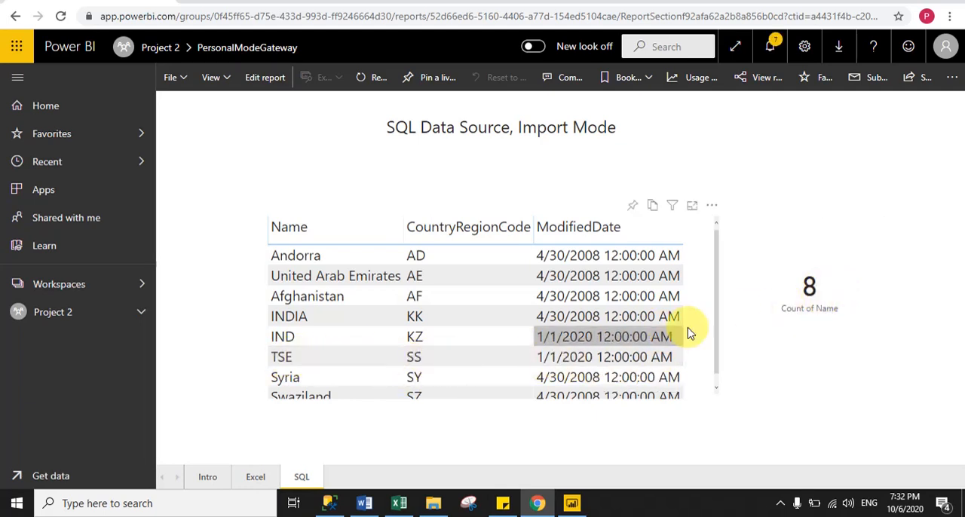
pyautogui.click(716, 329)
pyautogui.moveTo(721, 369); pyautogui.dragTo(839, 392)
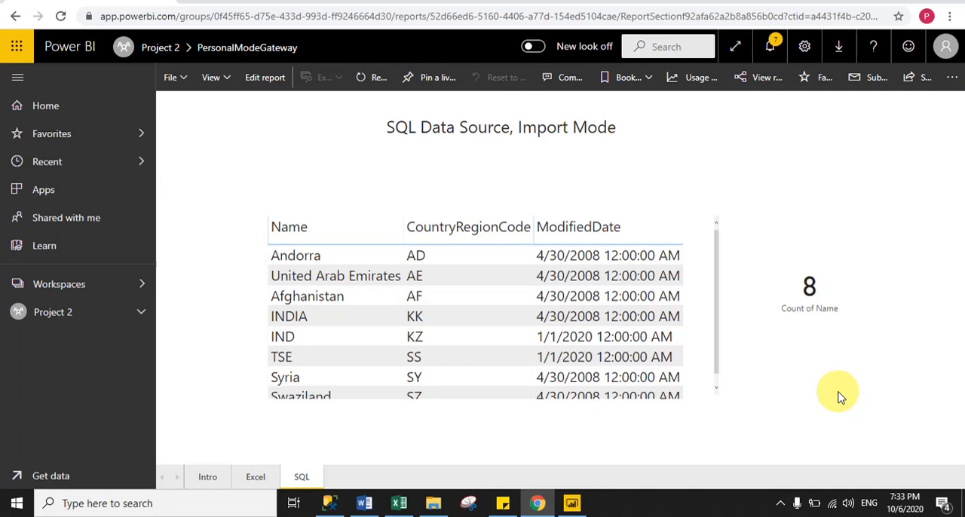
pyautogui.click(142, 315)
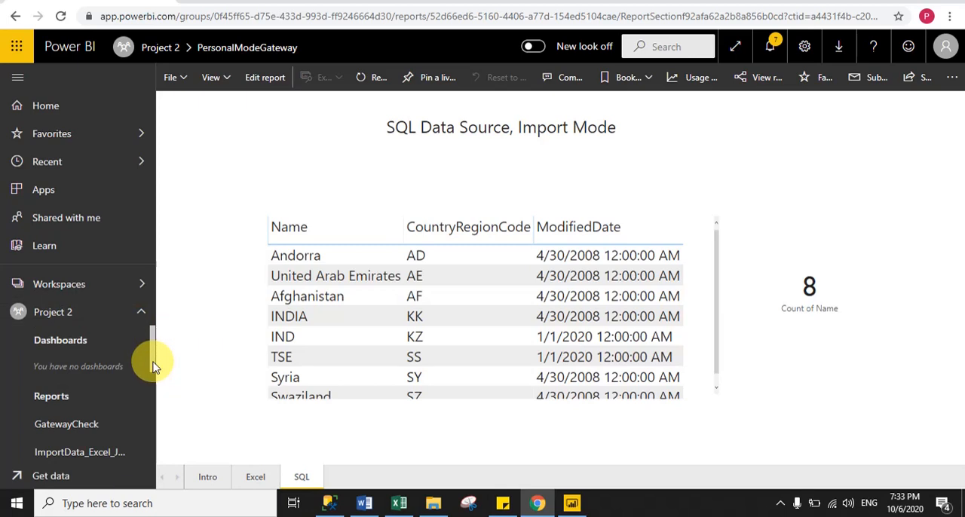
pyautogui.click(141, 312)
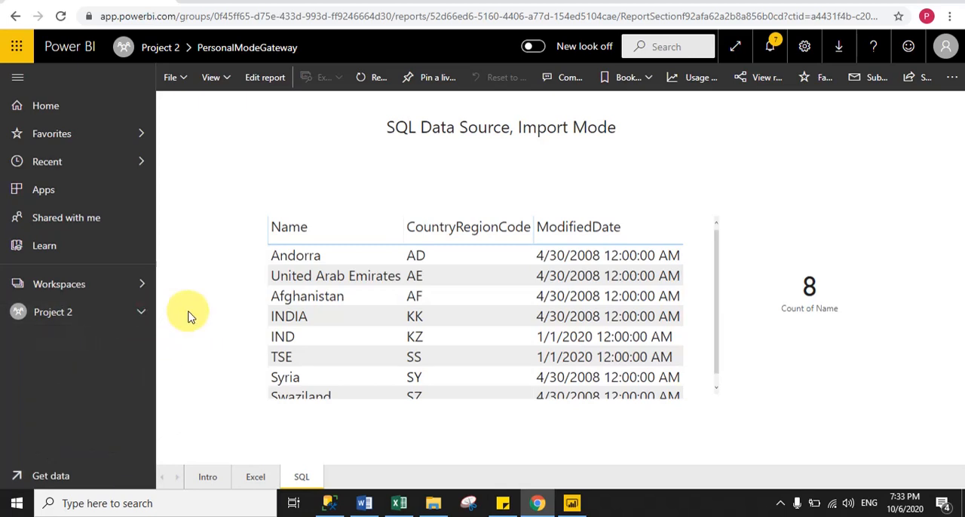